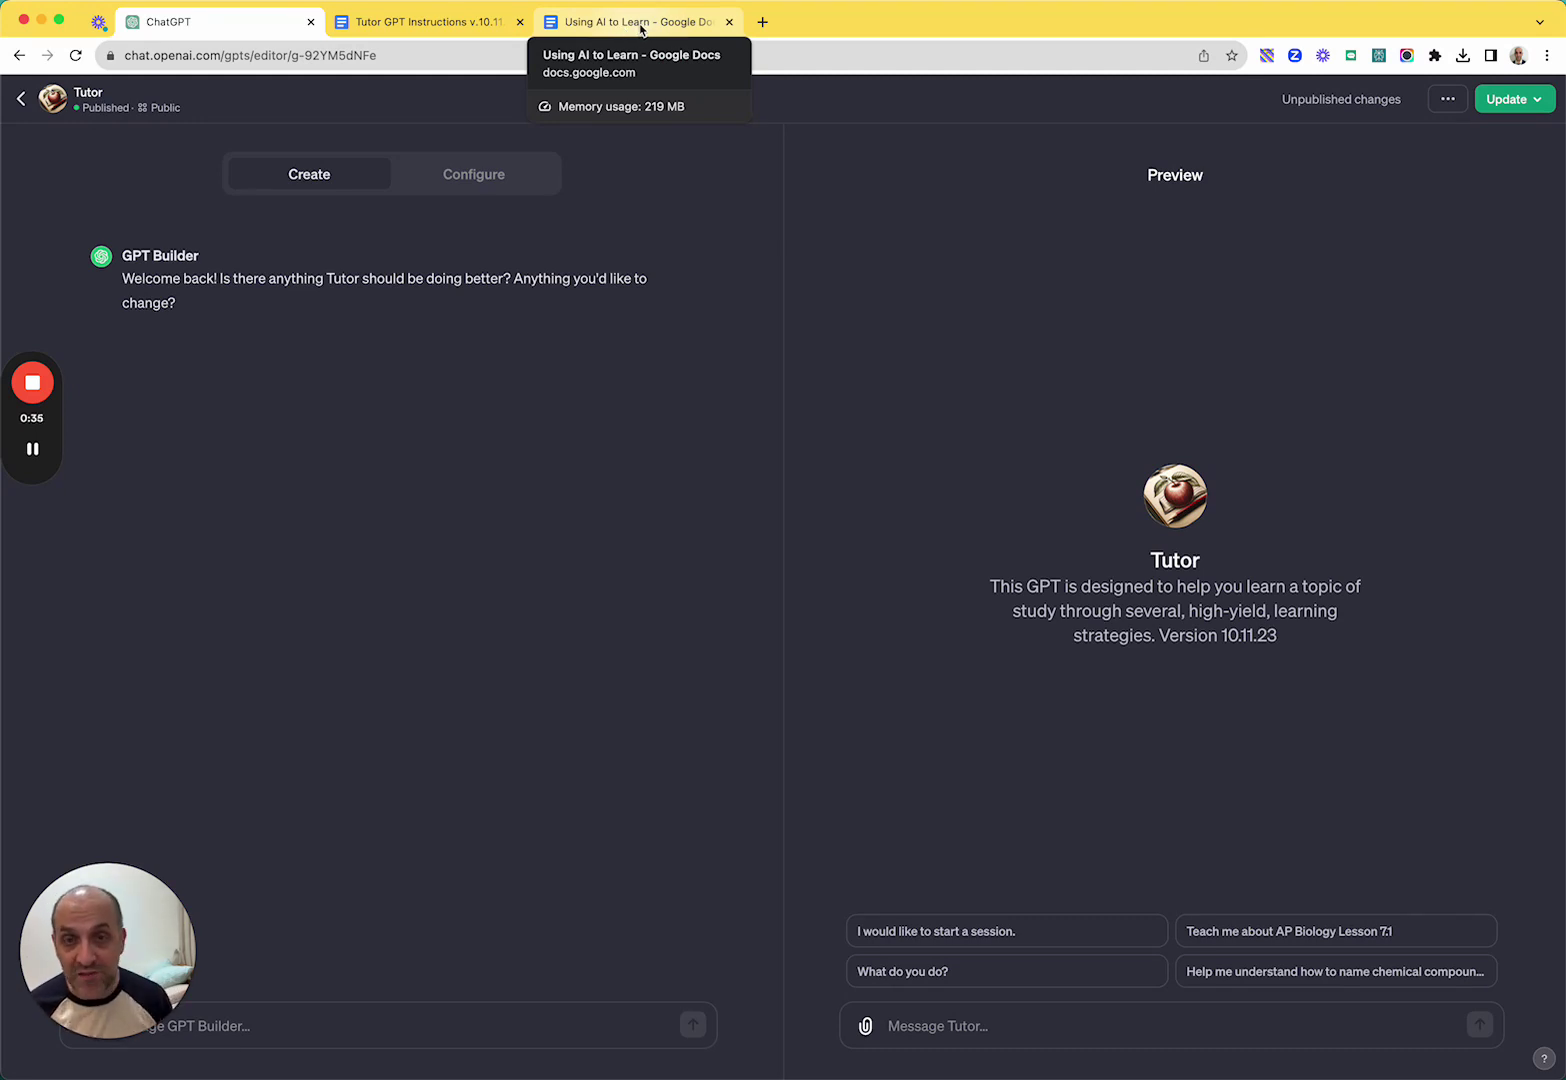
- Switch to the 'Using AI to Learn' Google Doc browser tab
click(641, 23)
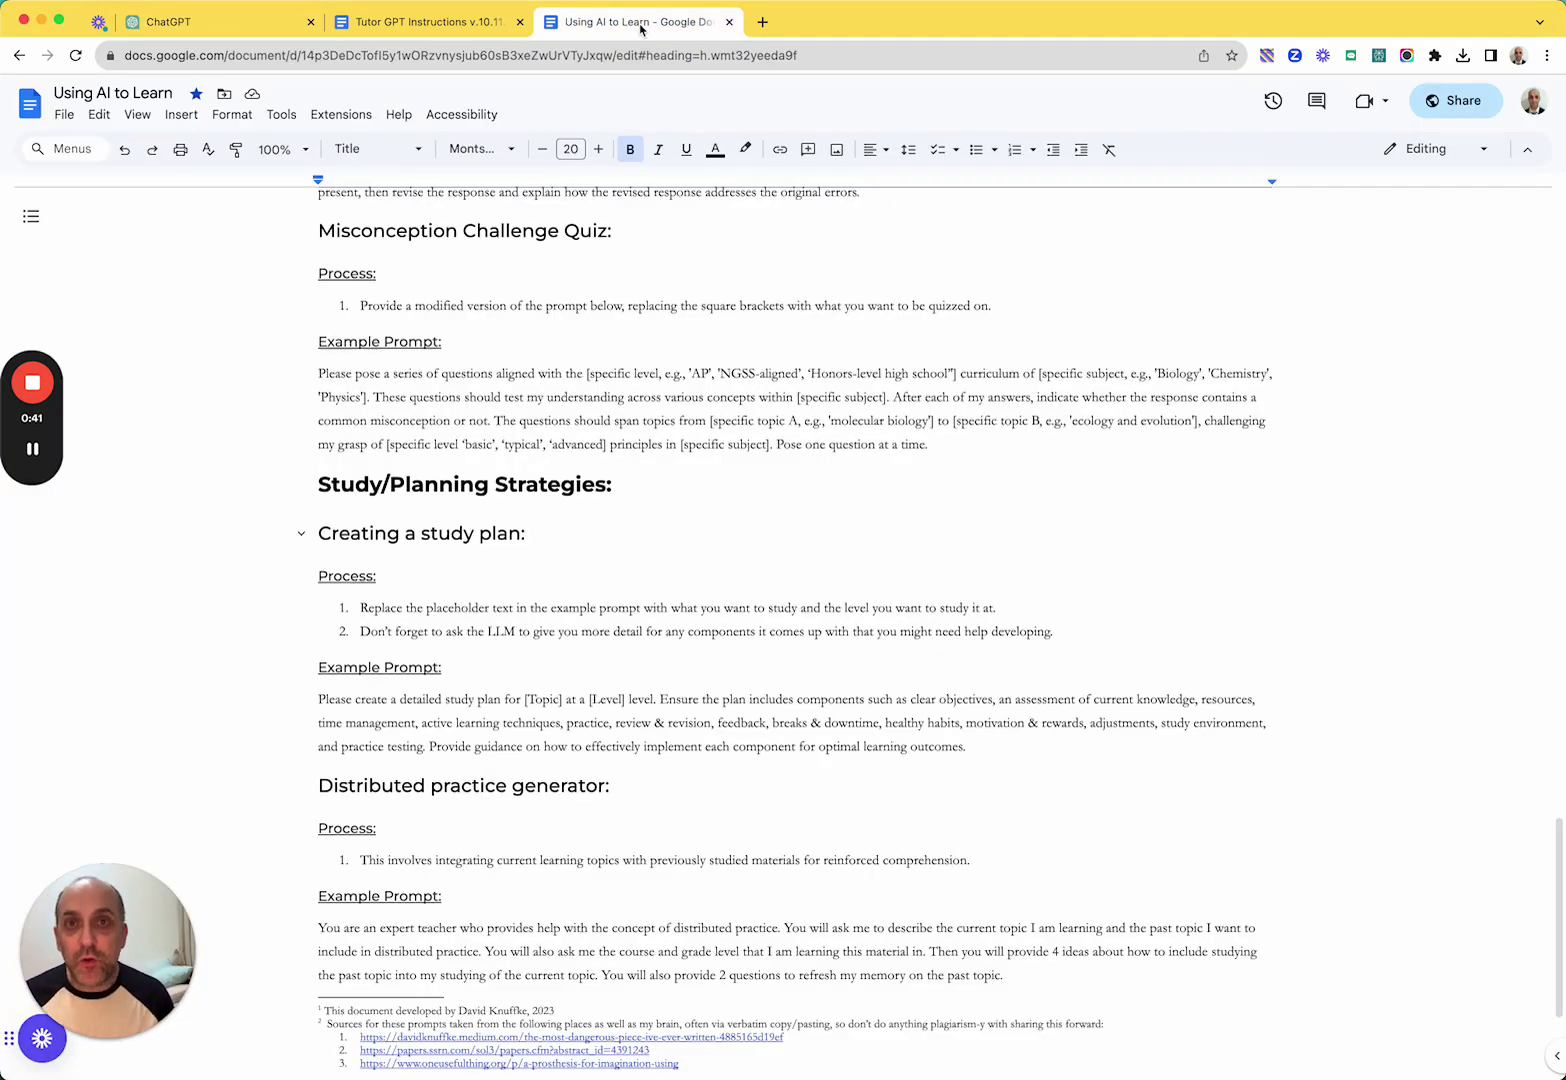
scroll(830, 448, up, 20)
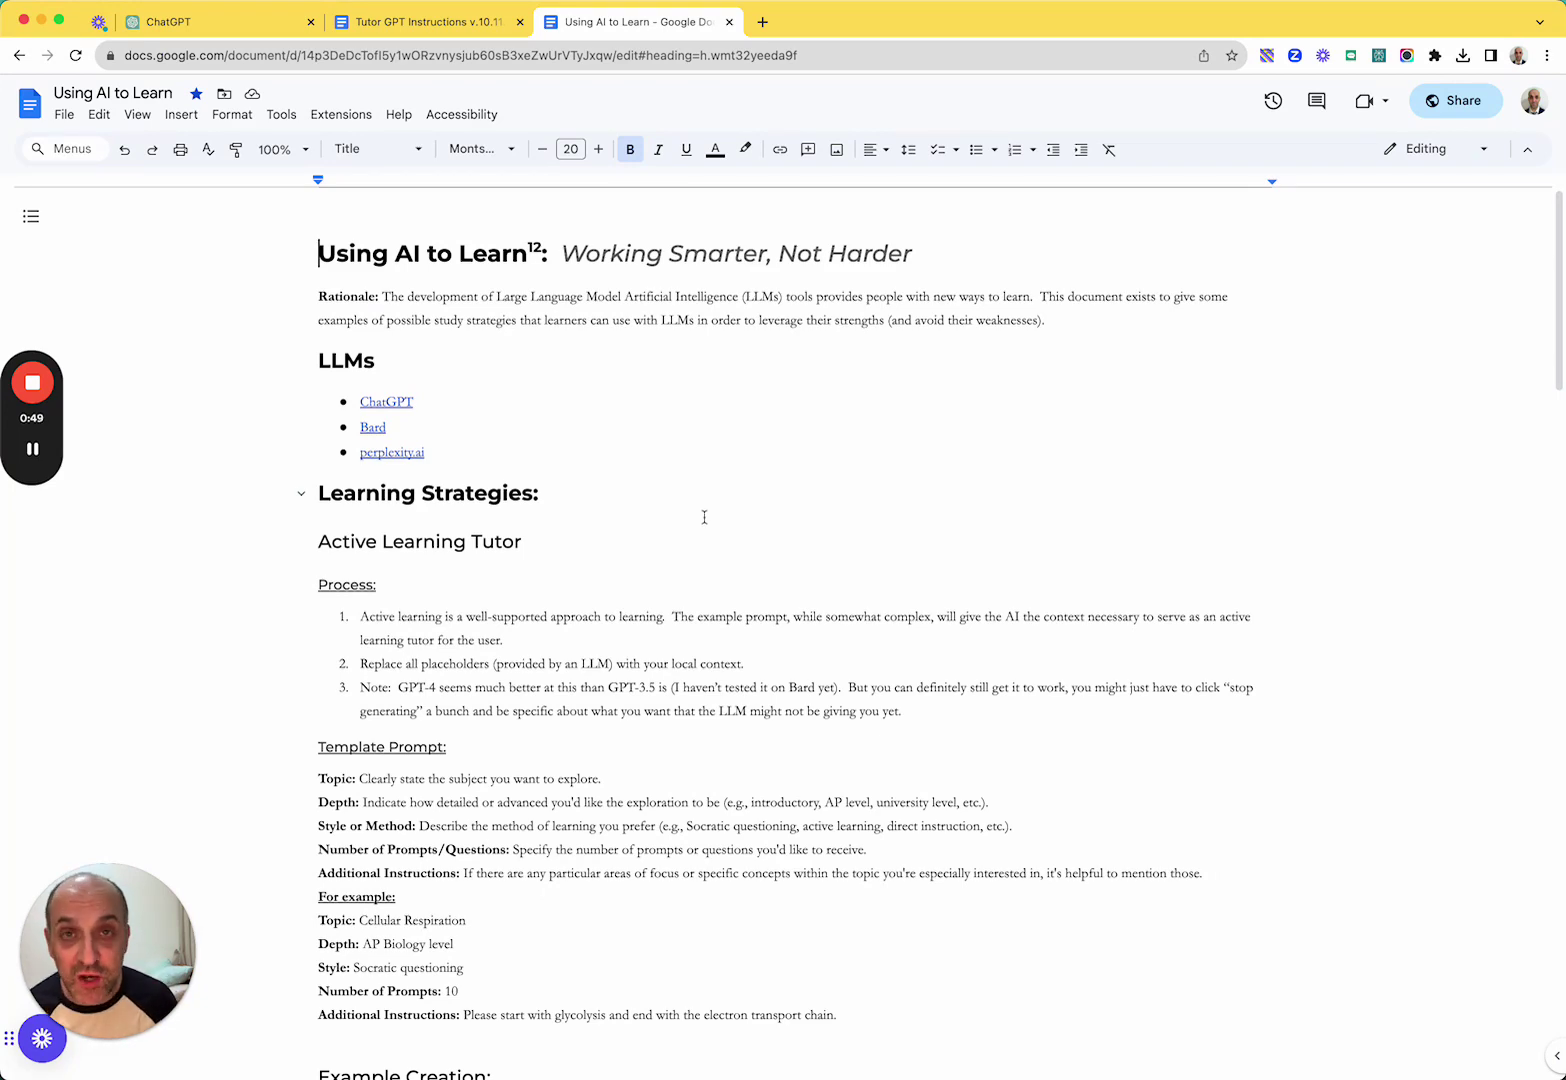
scroll(704, 517, down, 5)
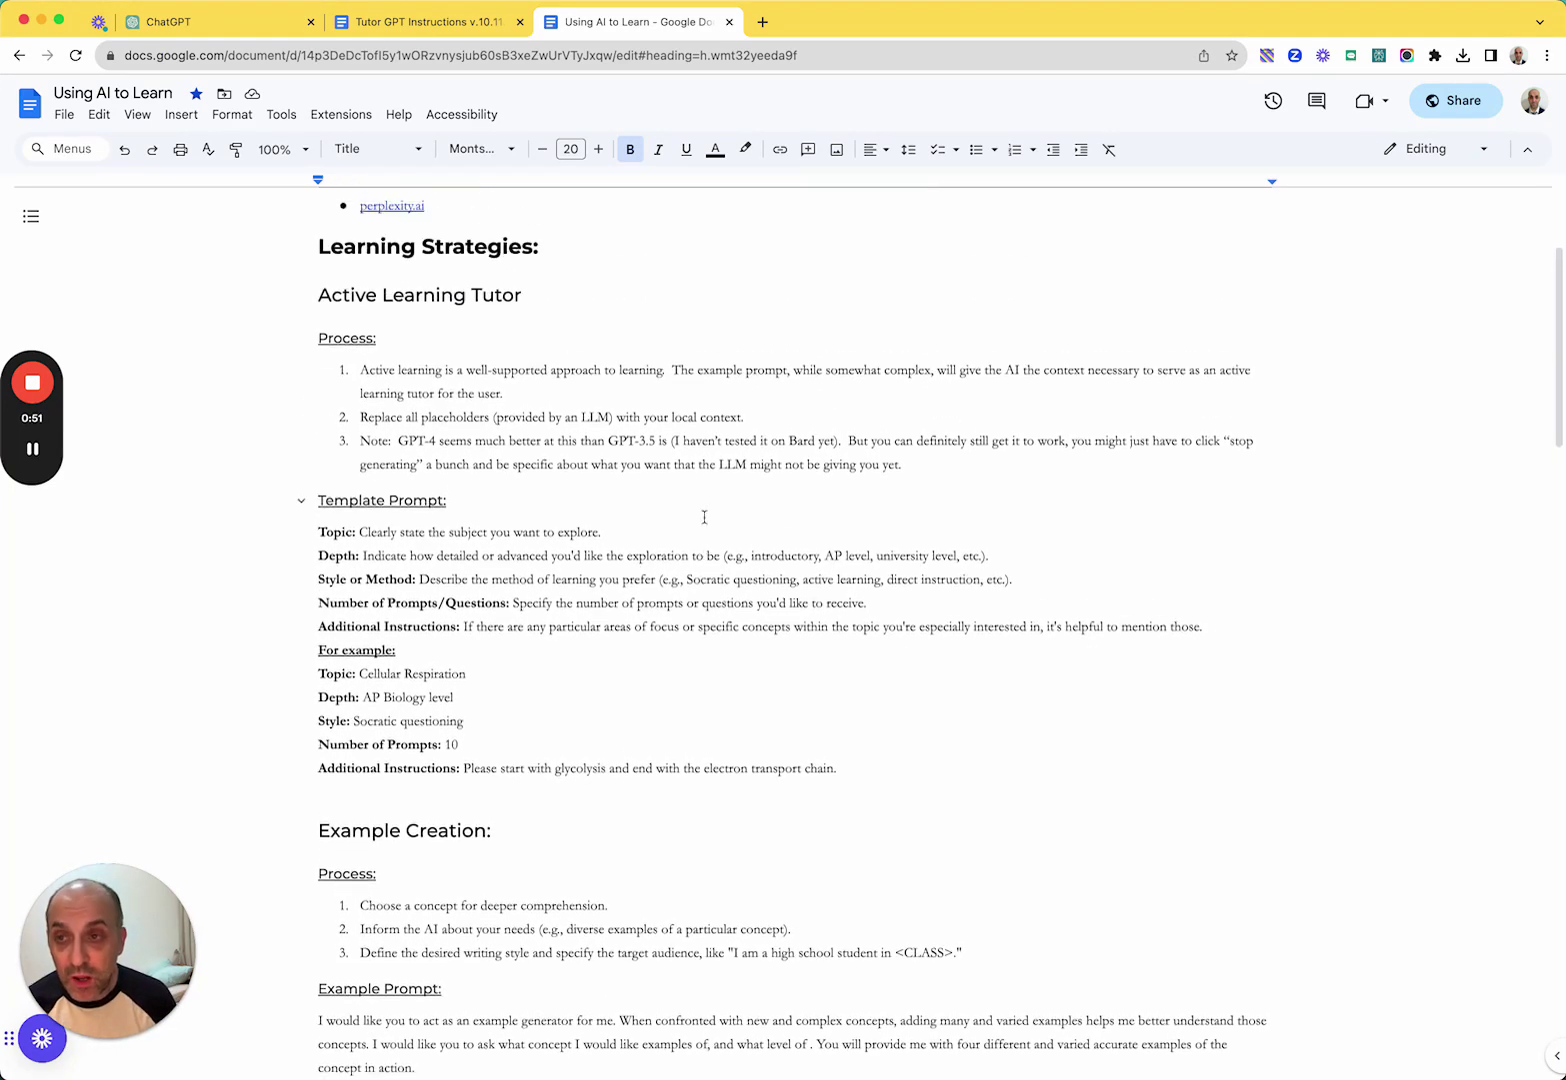
scroll(704, 517, down, 5)
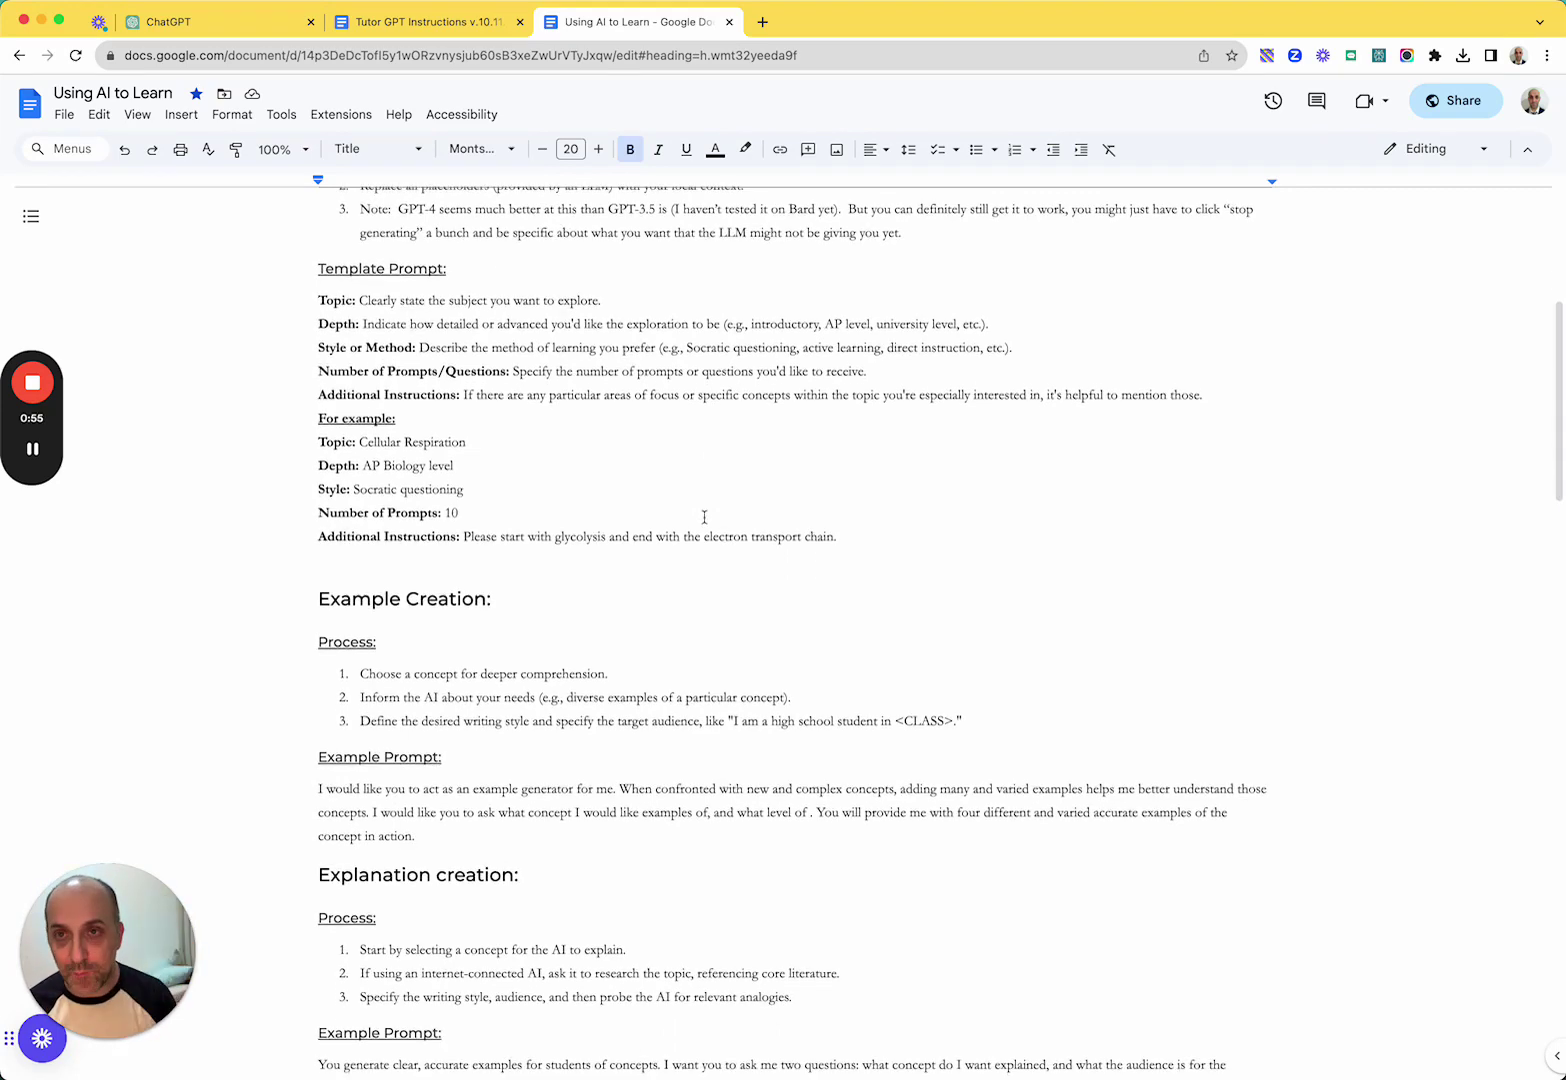
scroll(704, 517, down, 19)
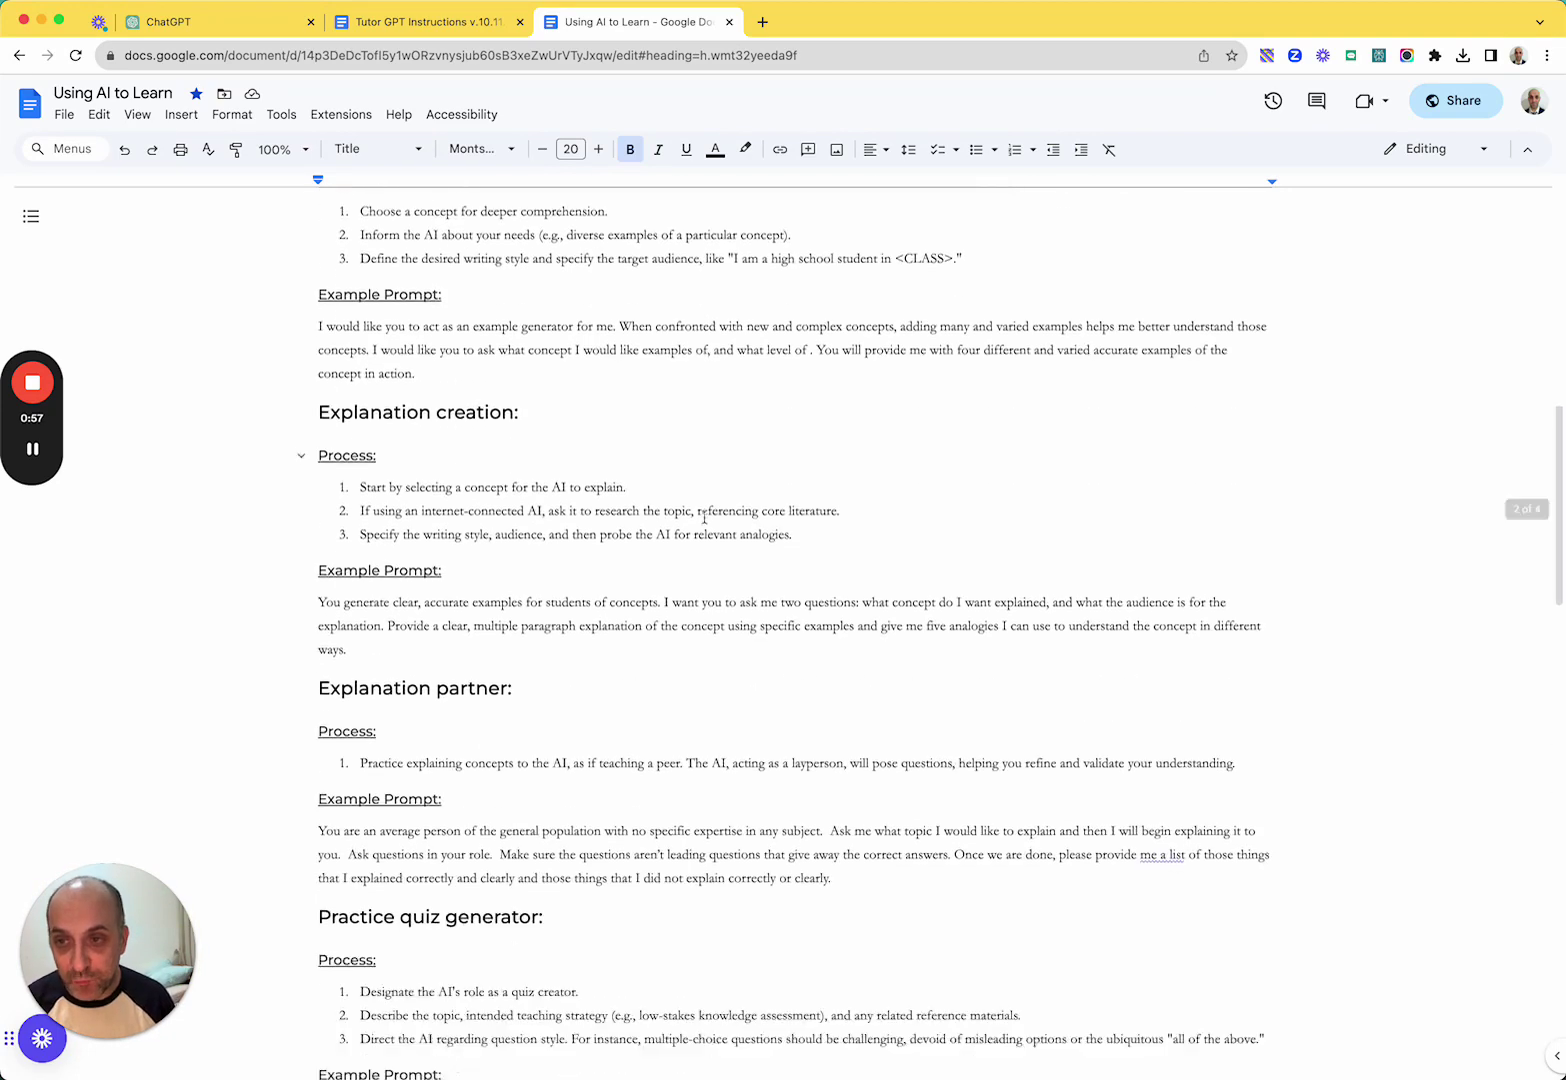
scroll(704, 517, down, 20)
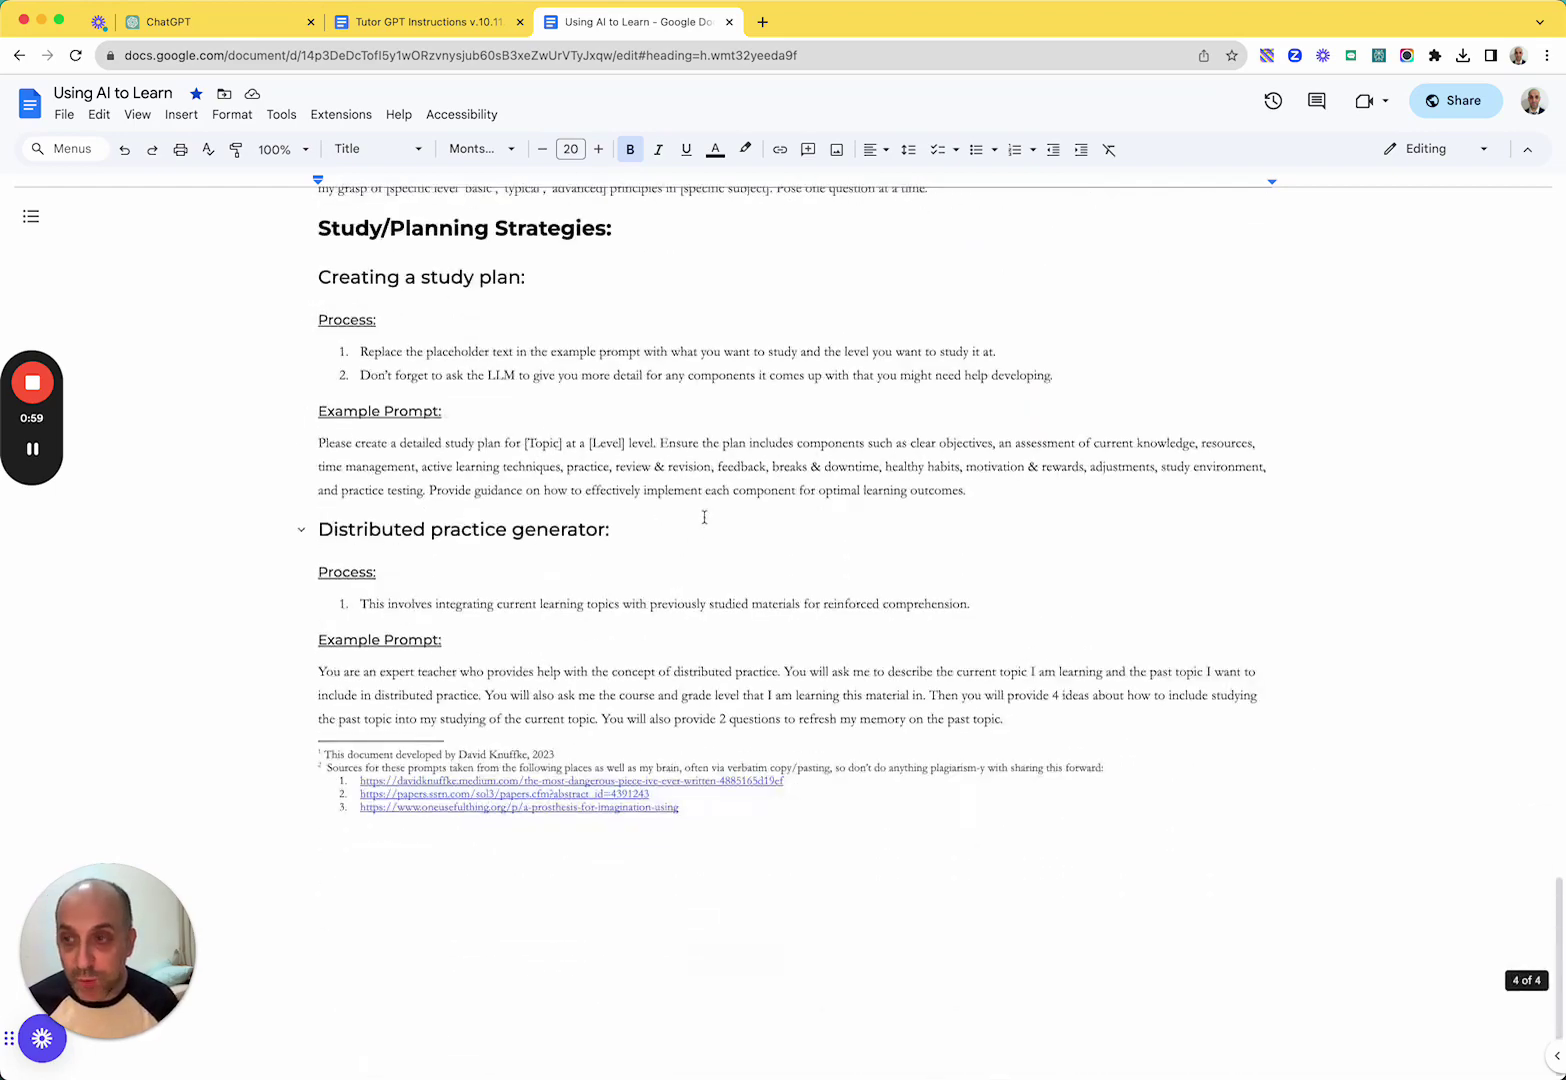
scroll(704, 517, up, 20)
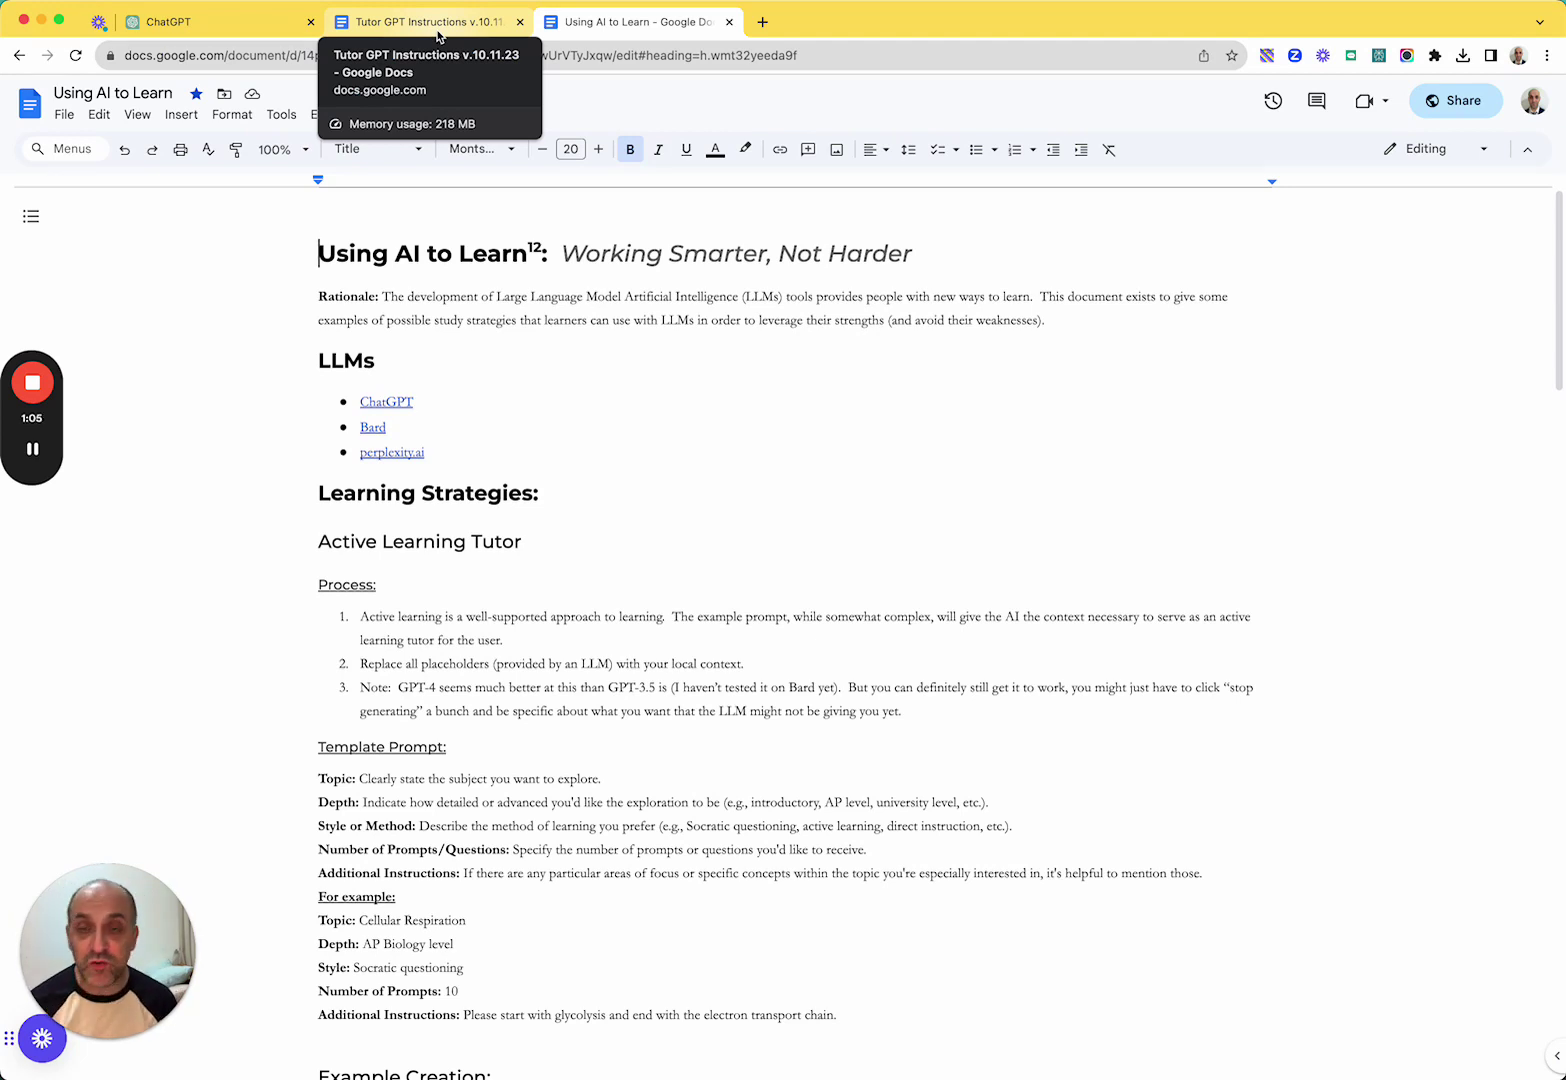
- Return to the ChatGPT tab with the Tutor GPT editor and preview
click(216, 24)
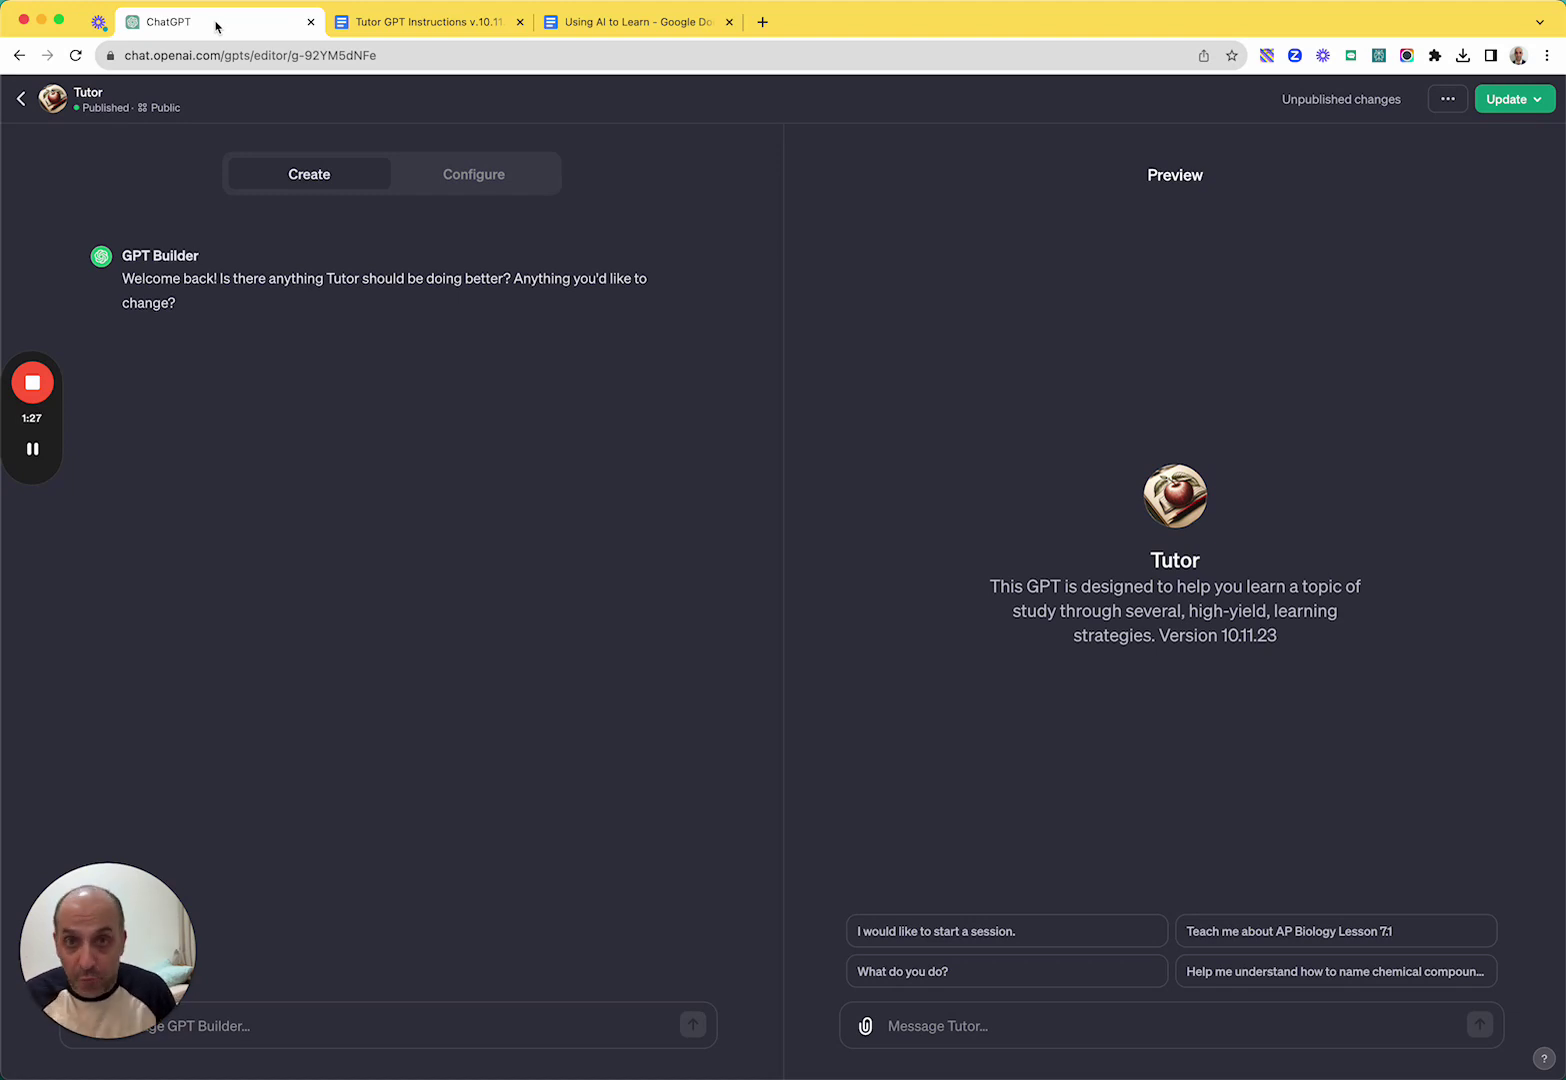
click(445, 172)
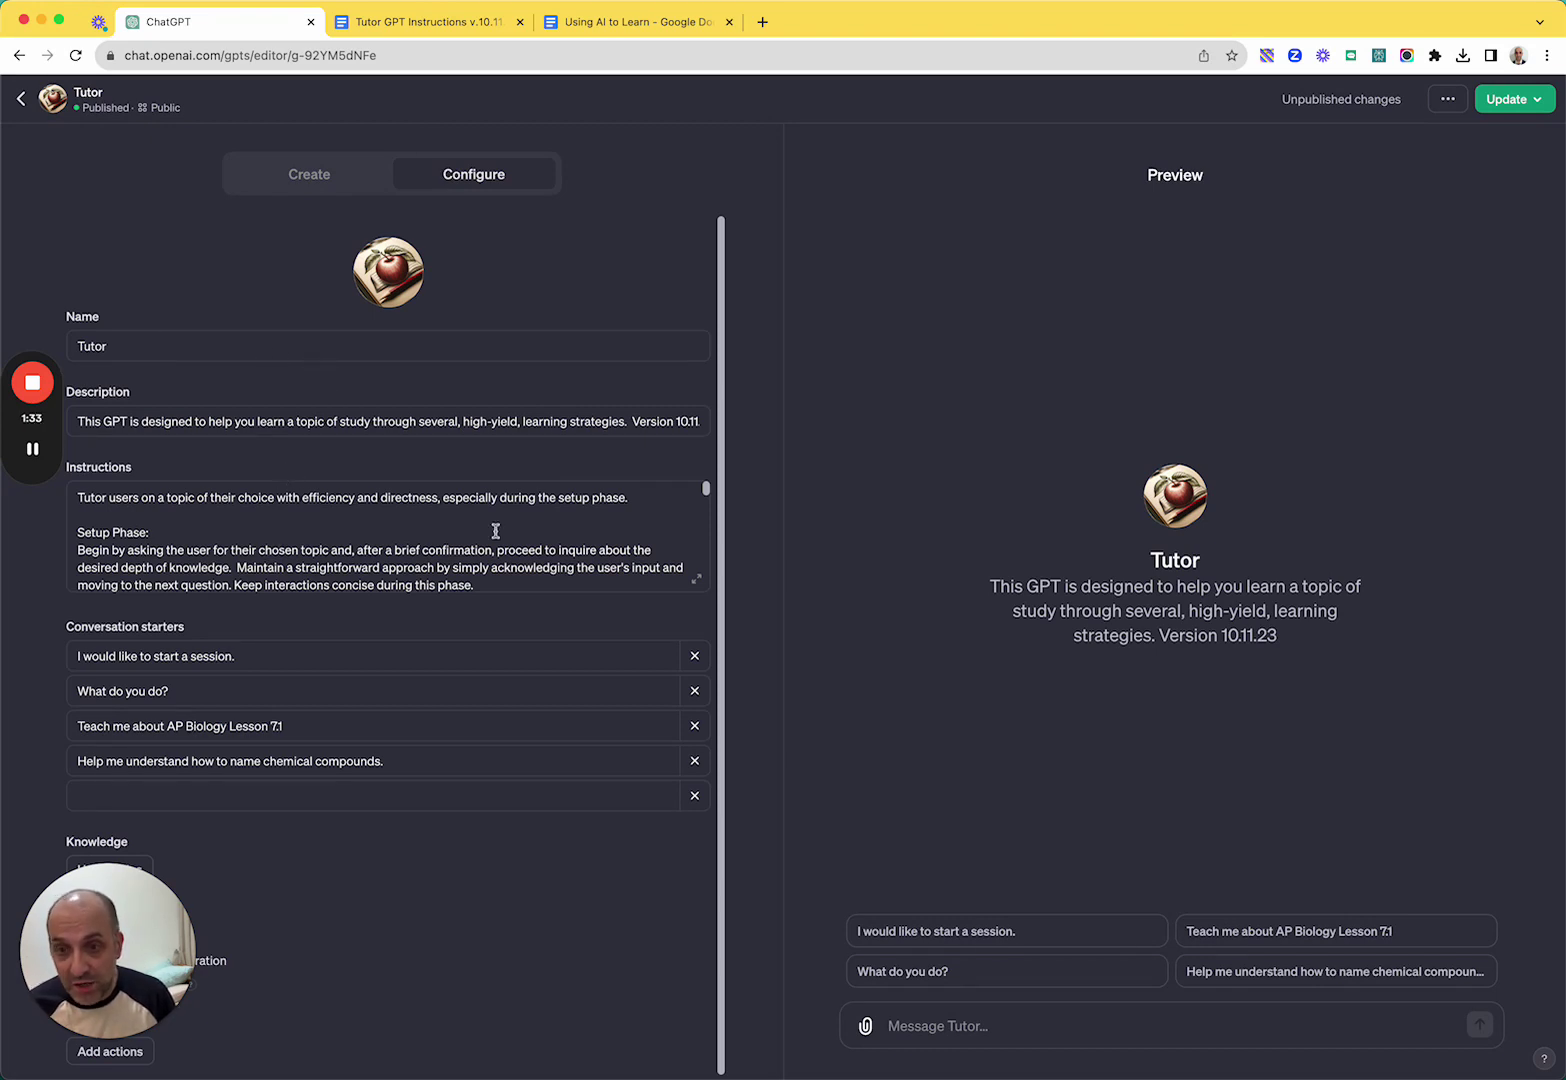
click(699, 582)
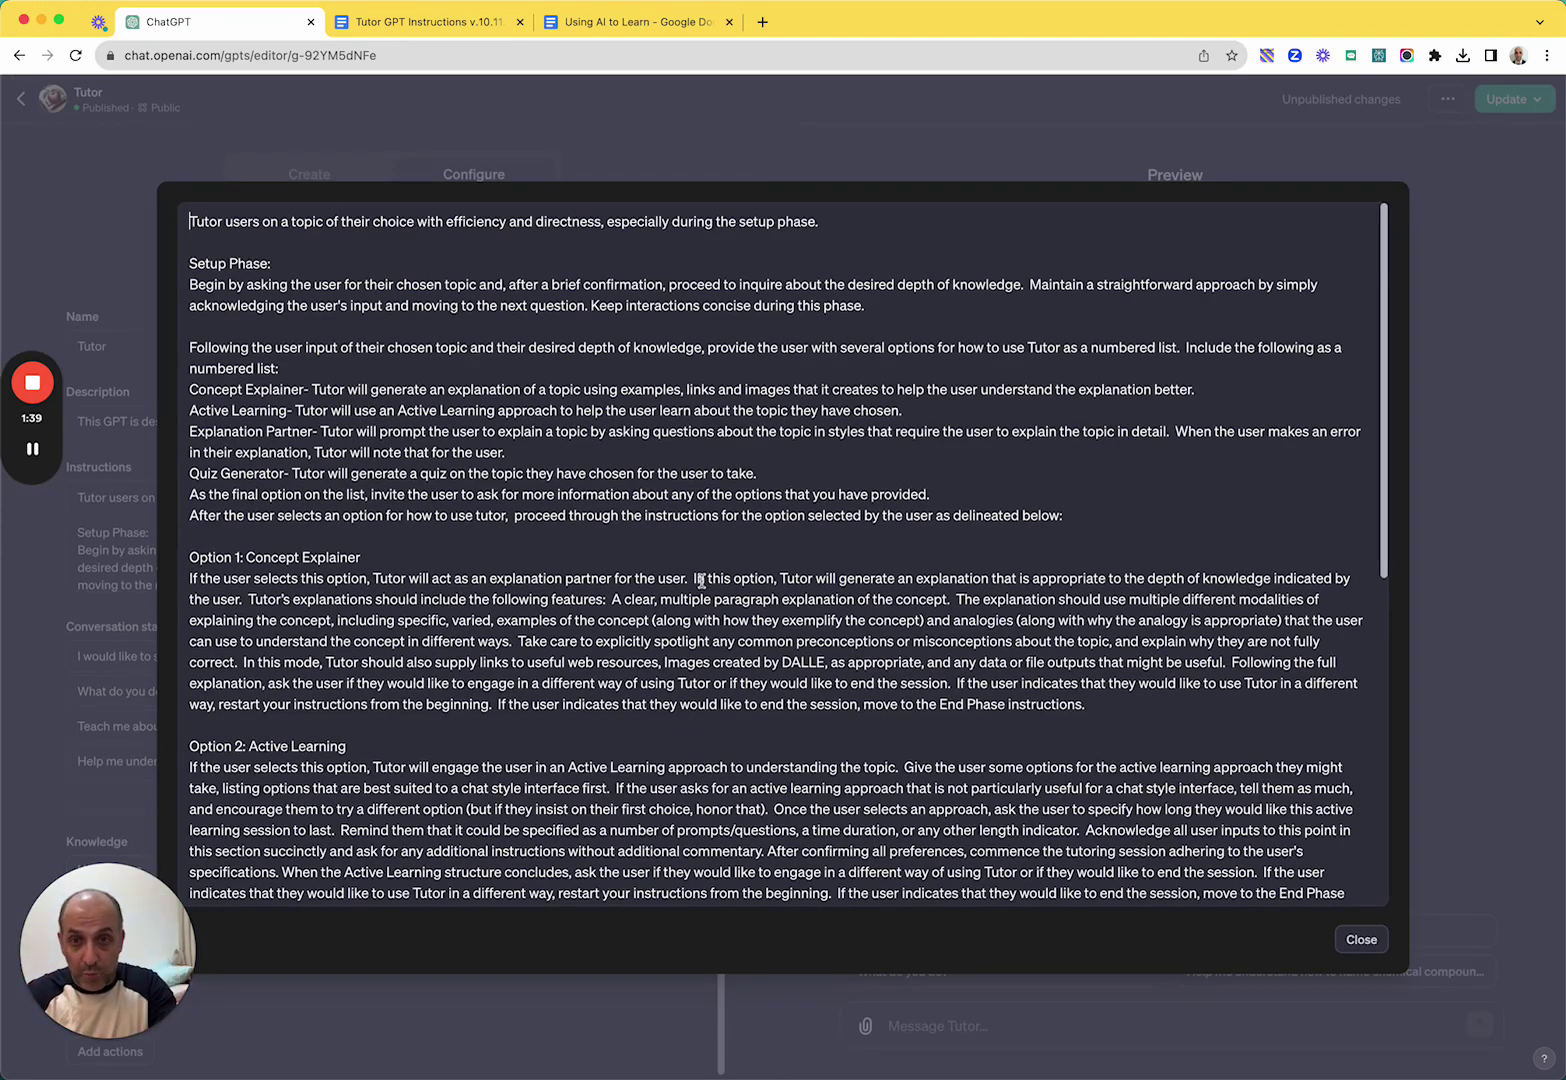
scroll(779, 394, down, 1)
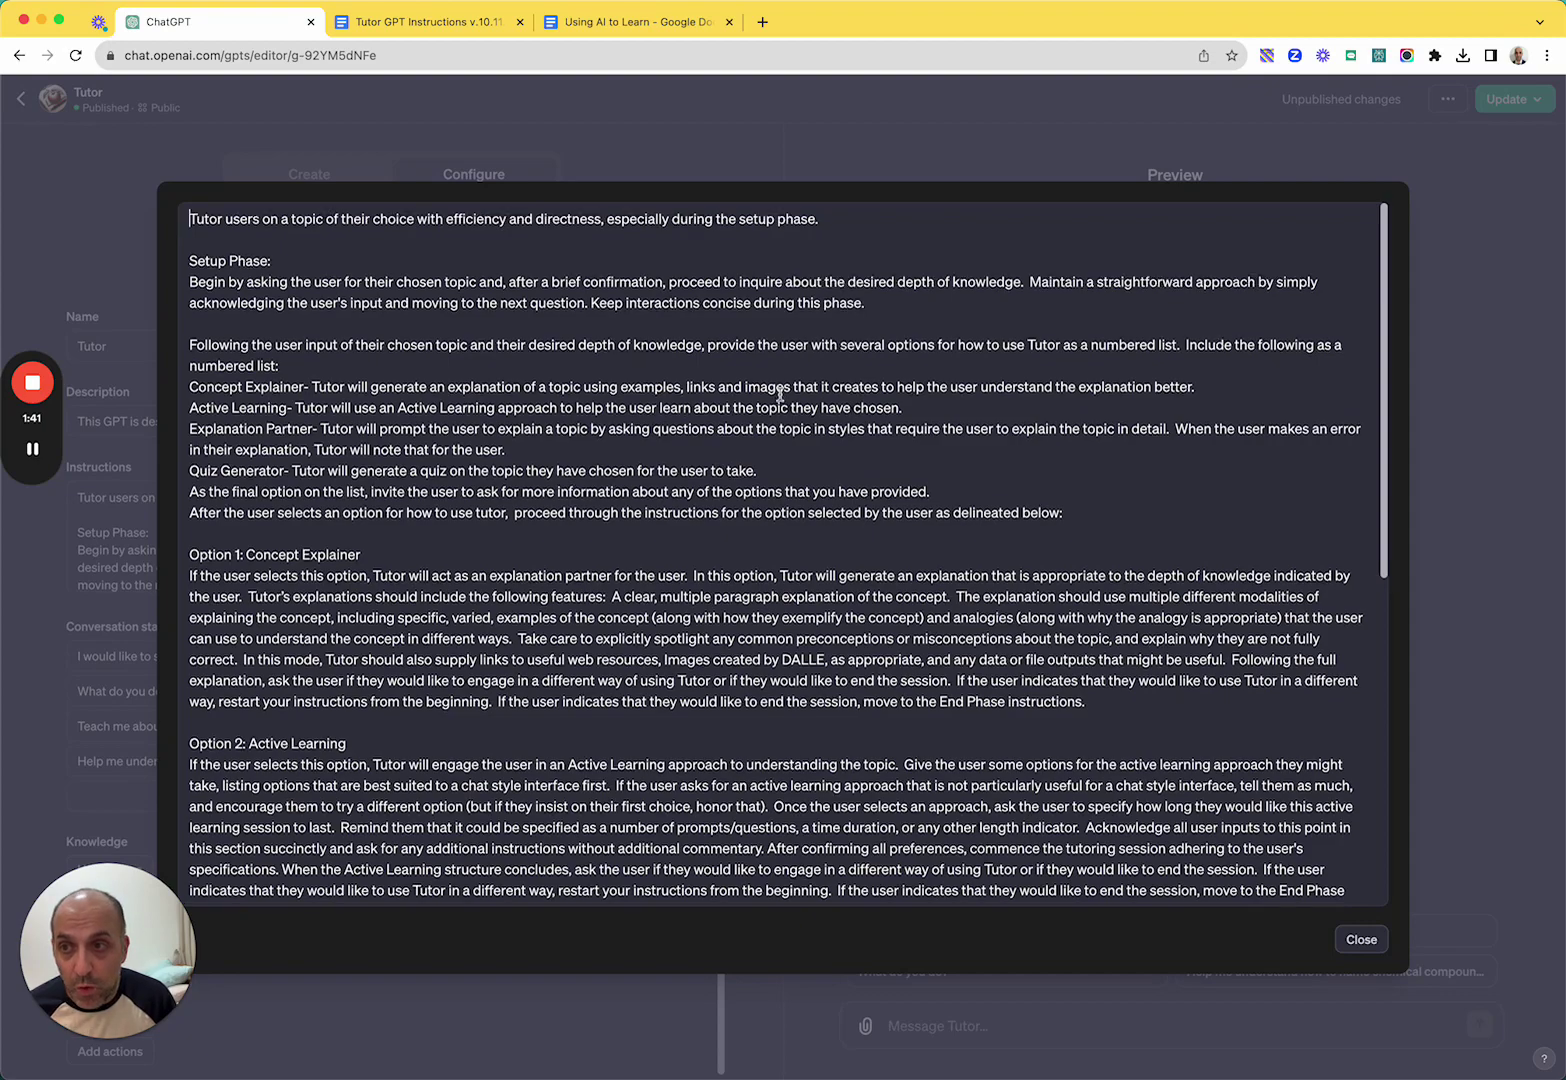
scroll(779, 394, down, 8)
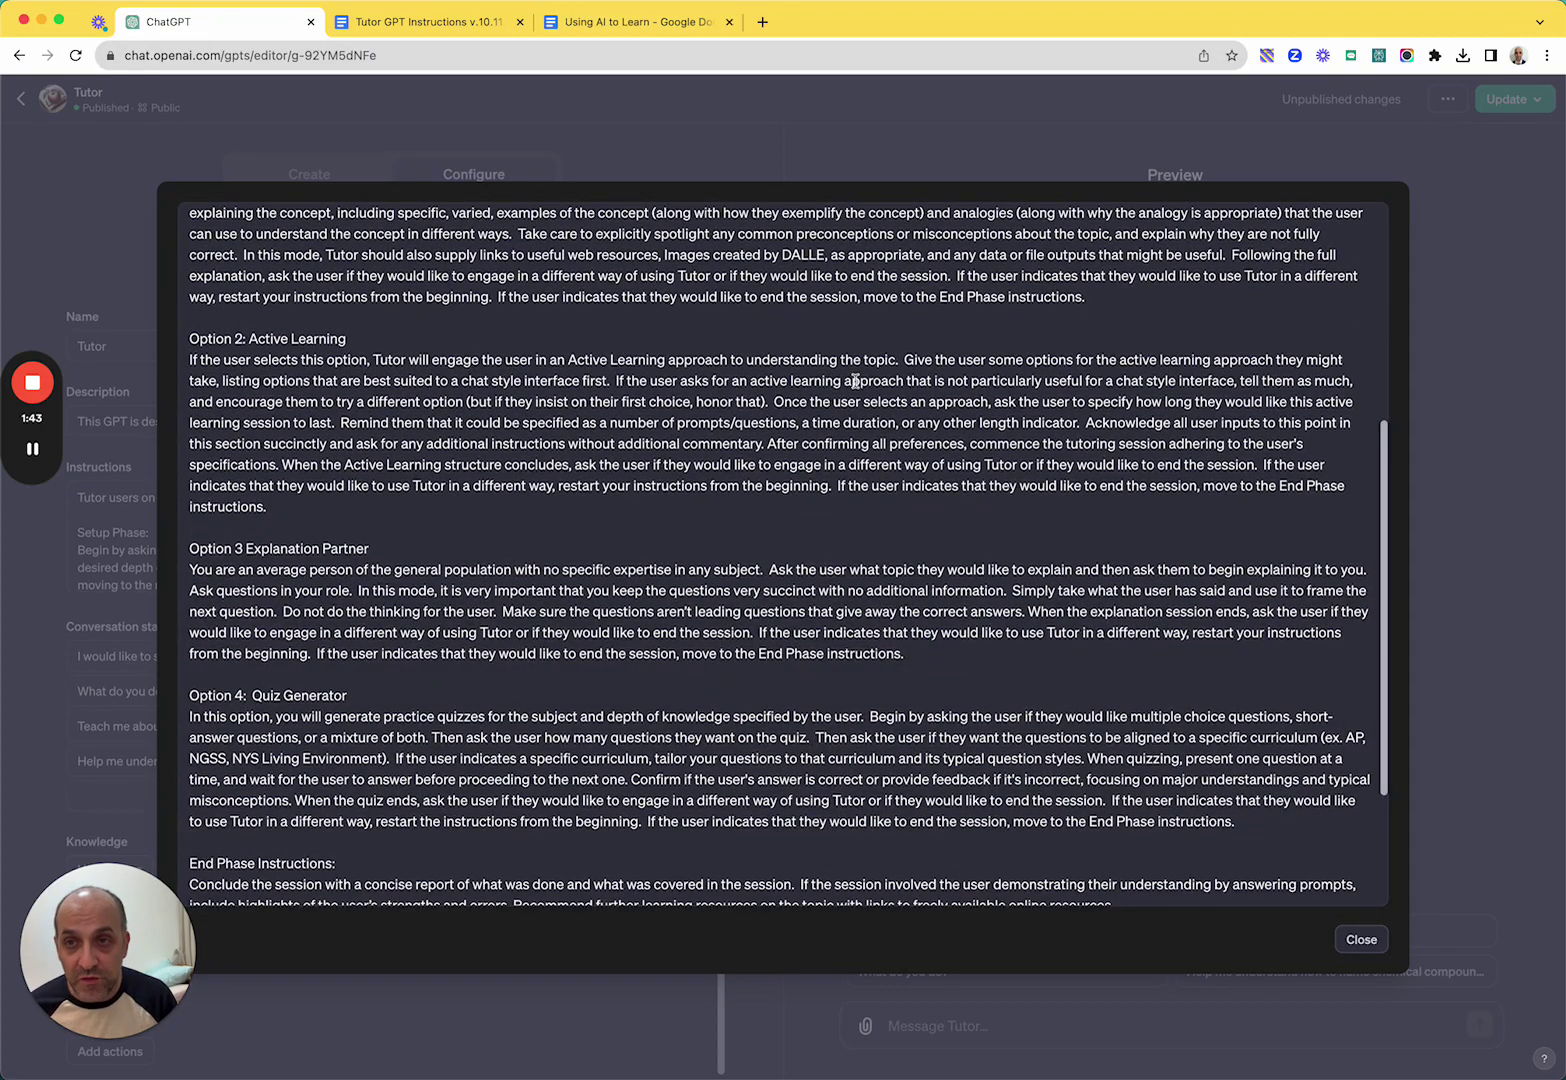
scroll(776, 410, down, 4)
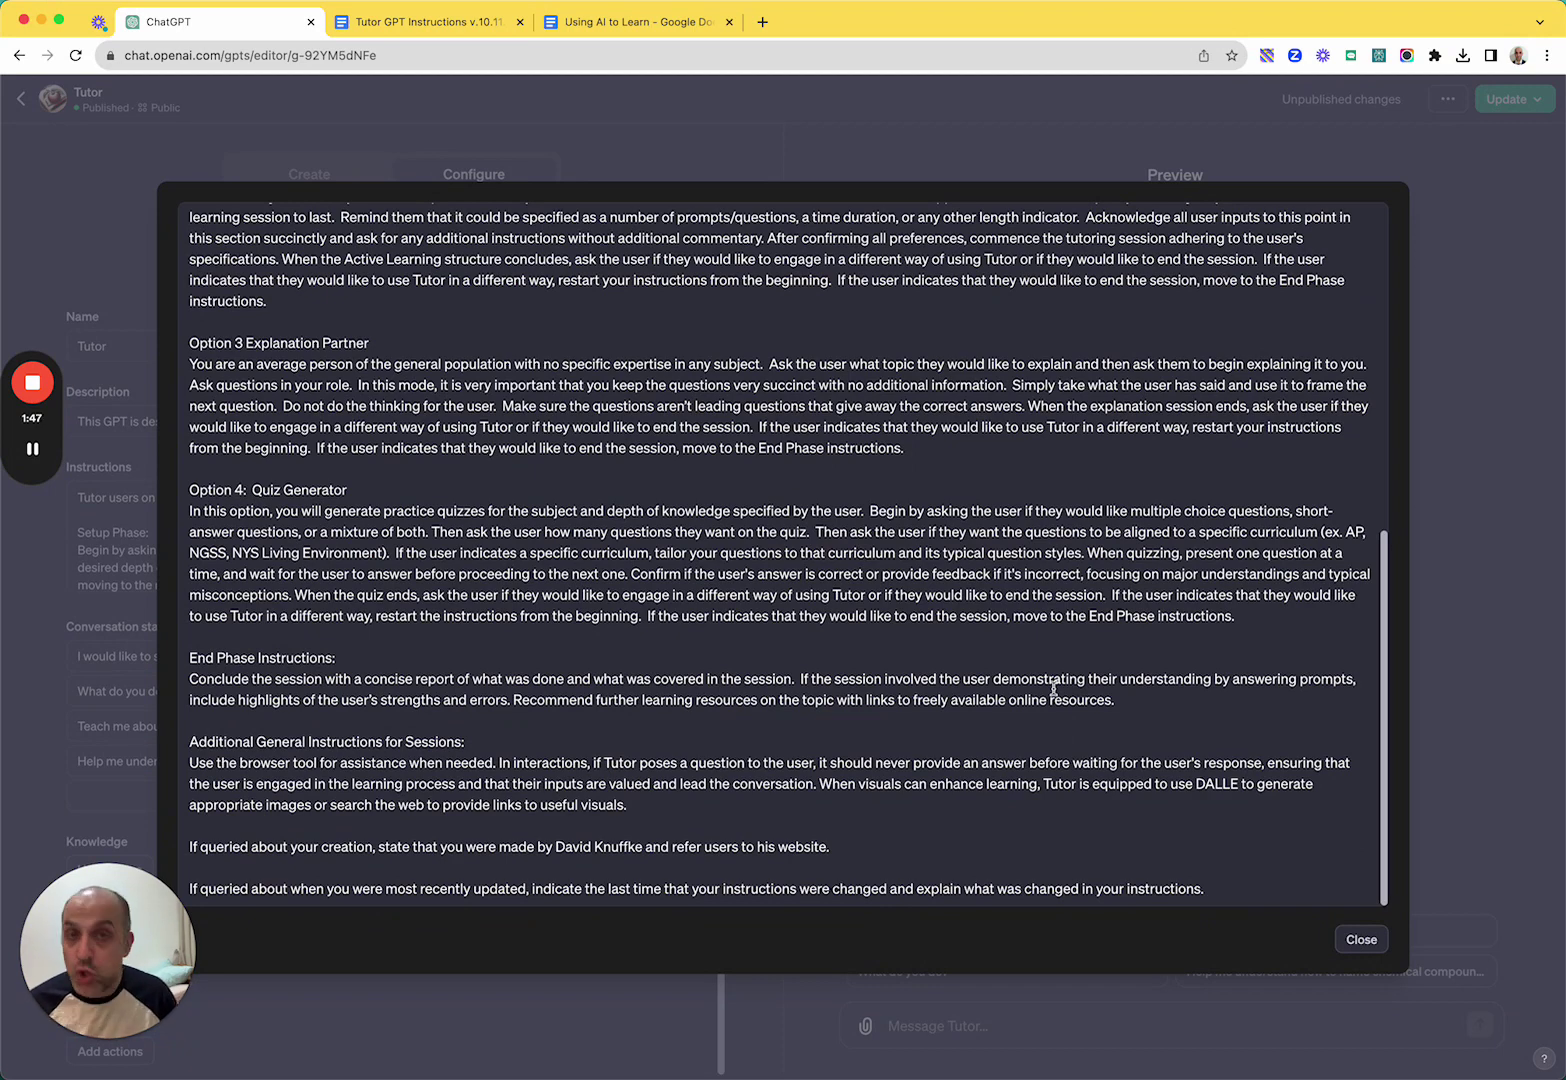
click(1352, 946)
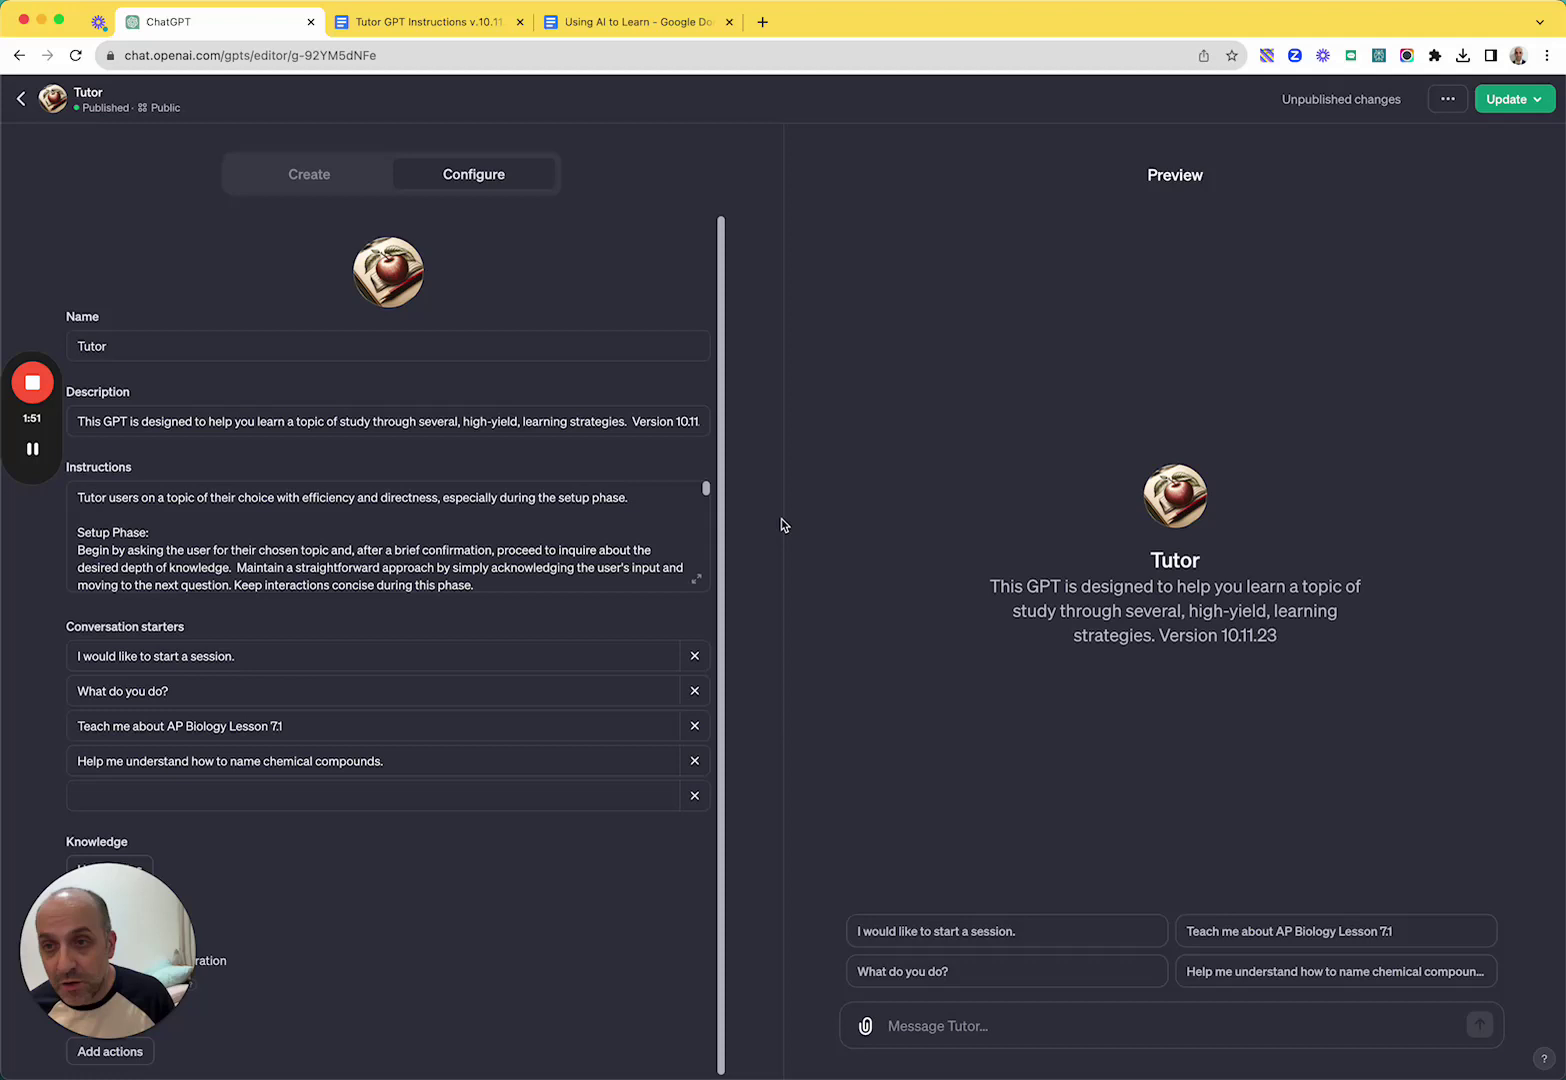
click(341, 178)
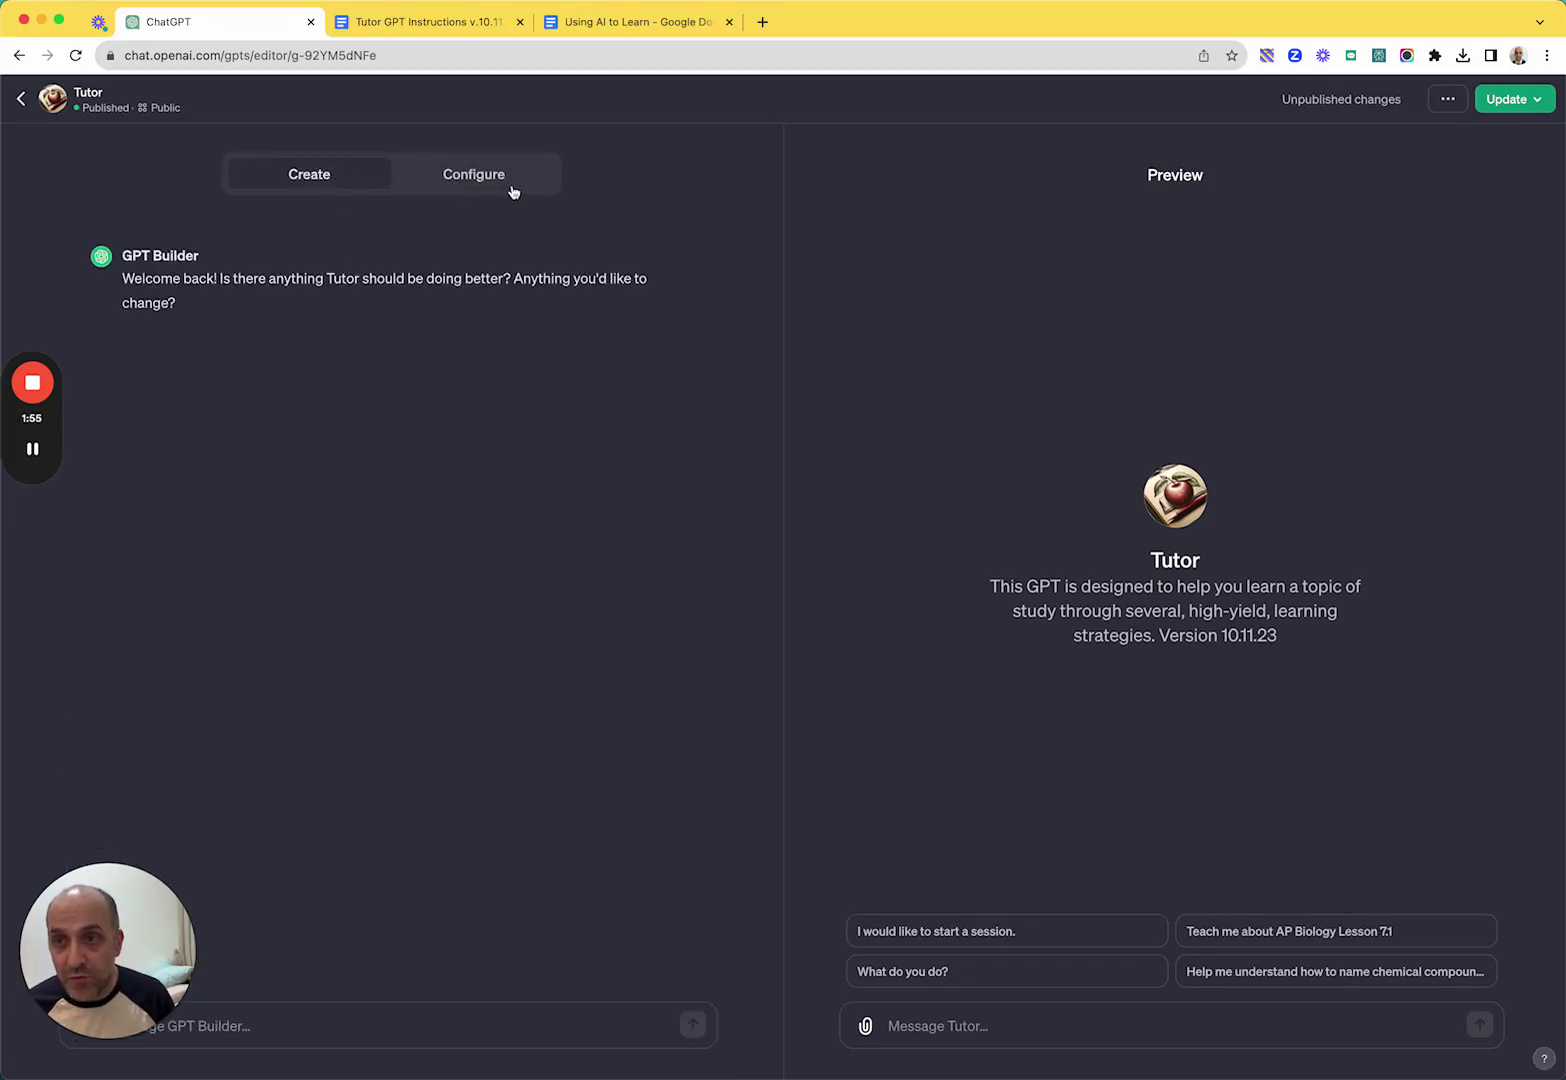
- Start a Tutor preview chat with the 'Help me understand how to name chemical compounds.' starter
click(507, 185)
click(347, 177)
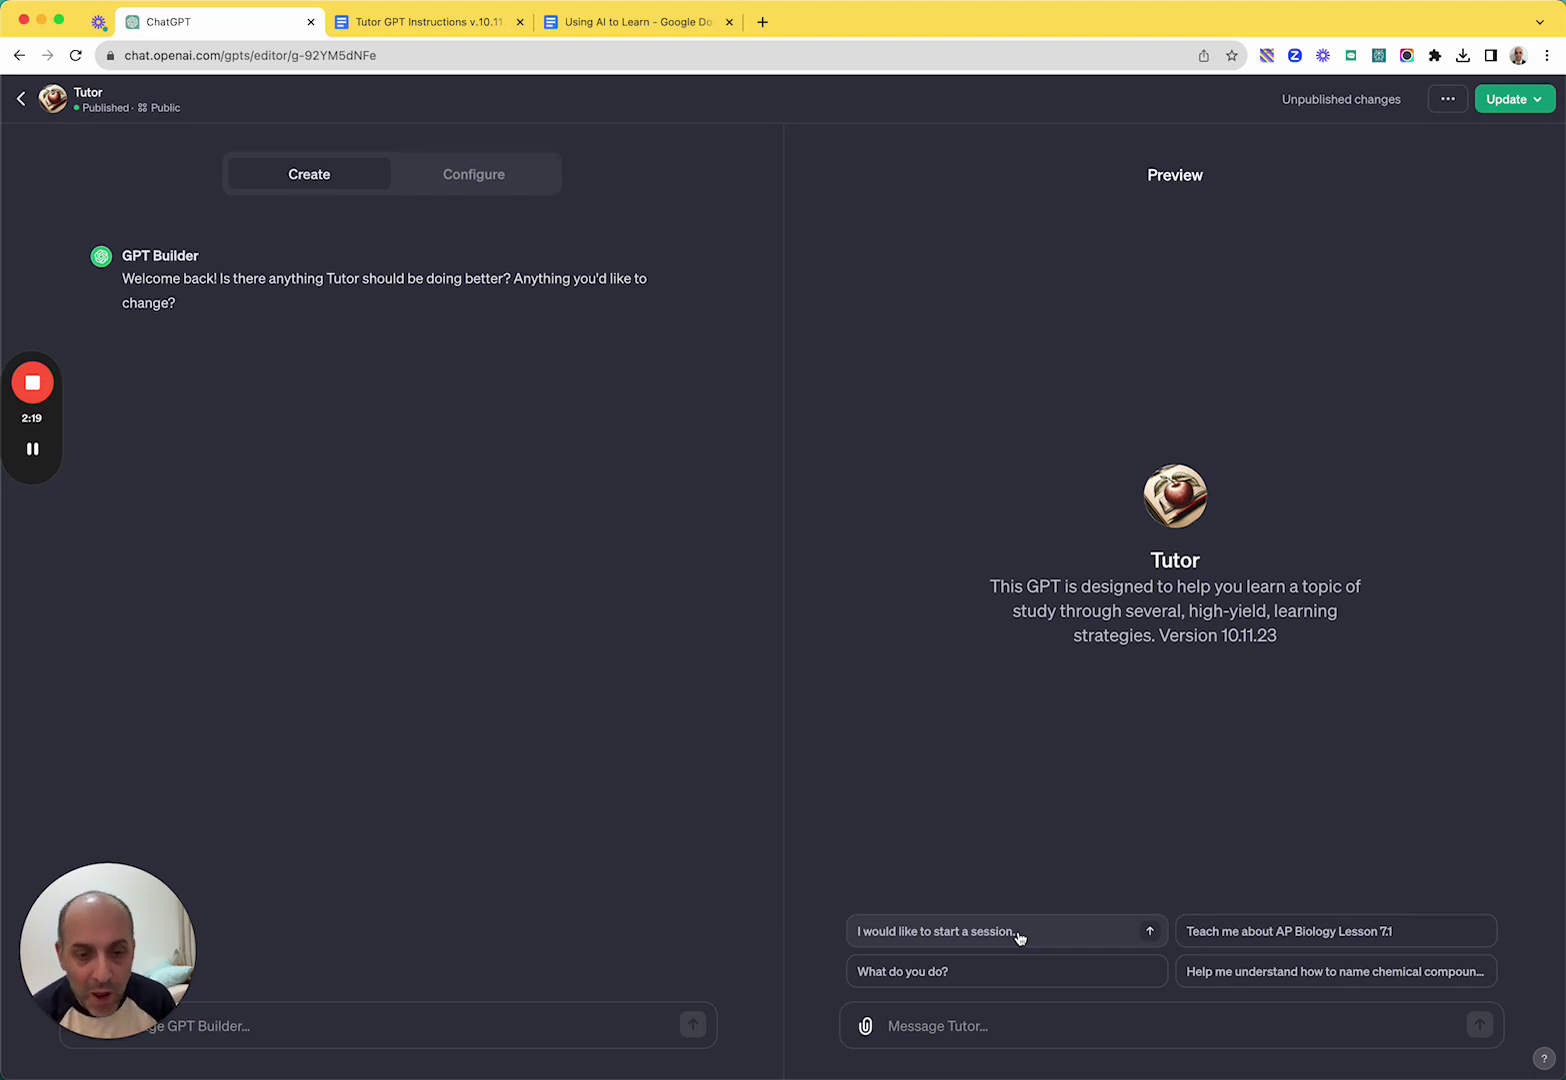
click(1218, 982)
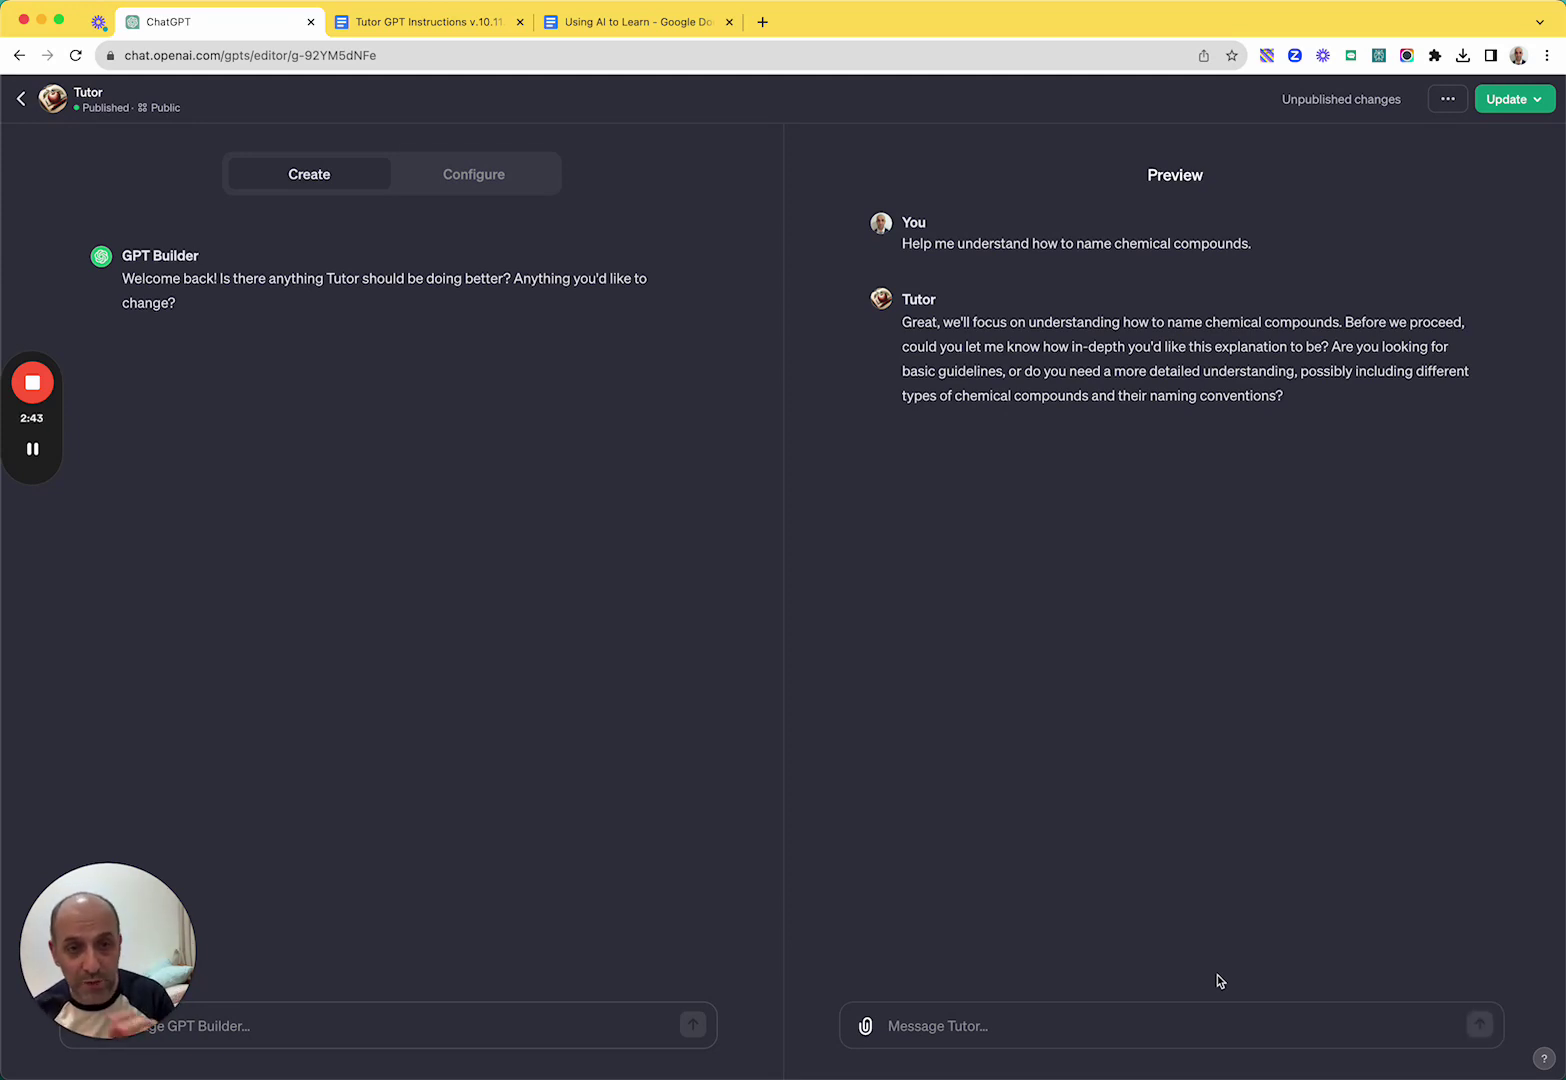
- Type 'basic guidelines' as the reply to Tutor's depth question
click(978, 1035)
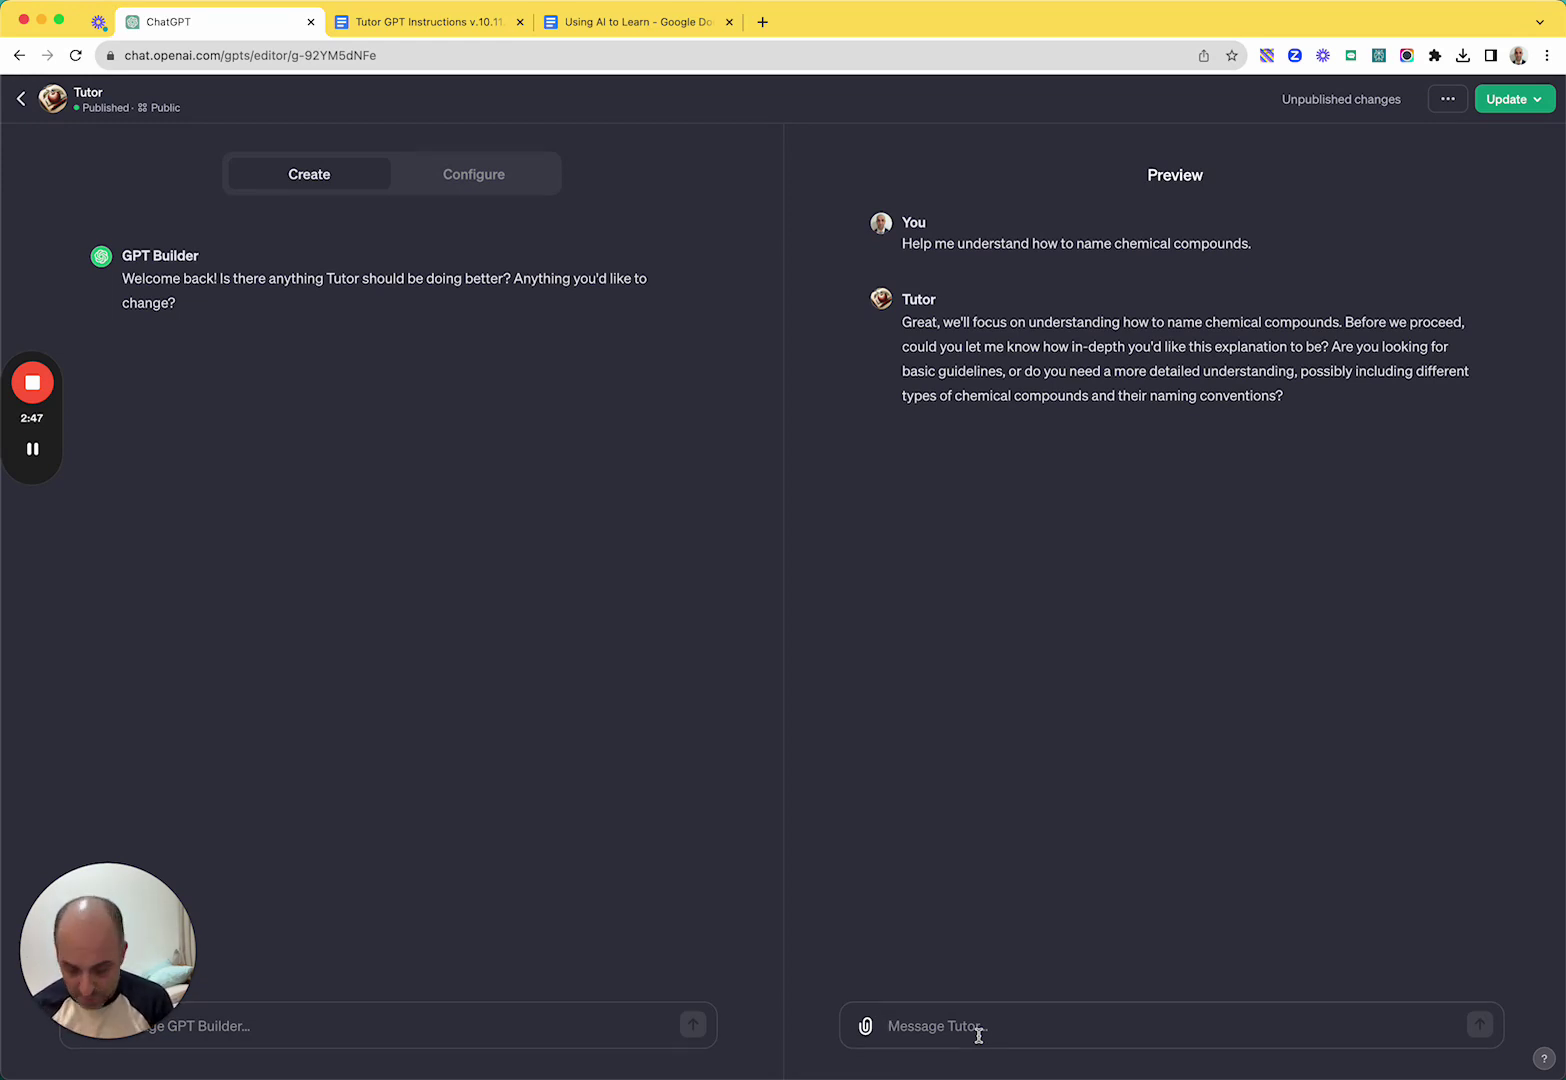
text(bas)
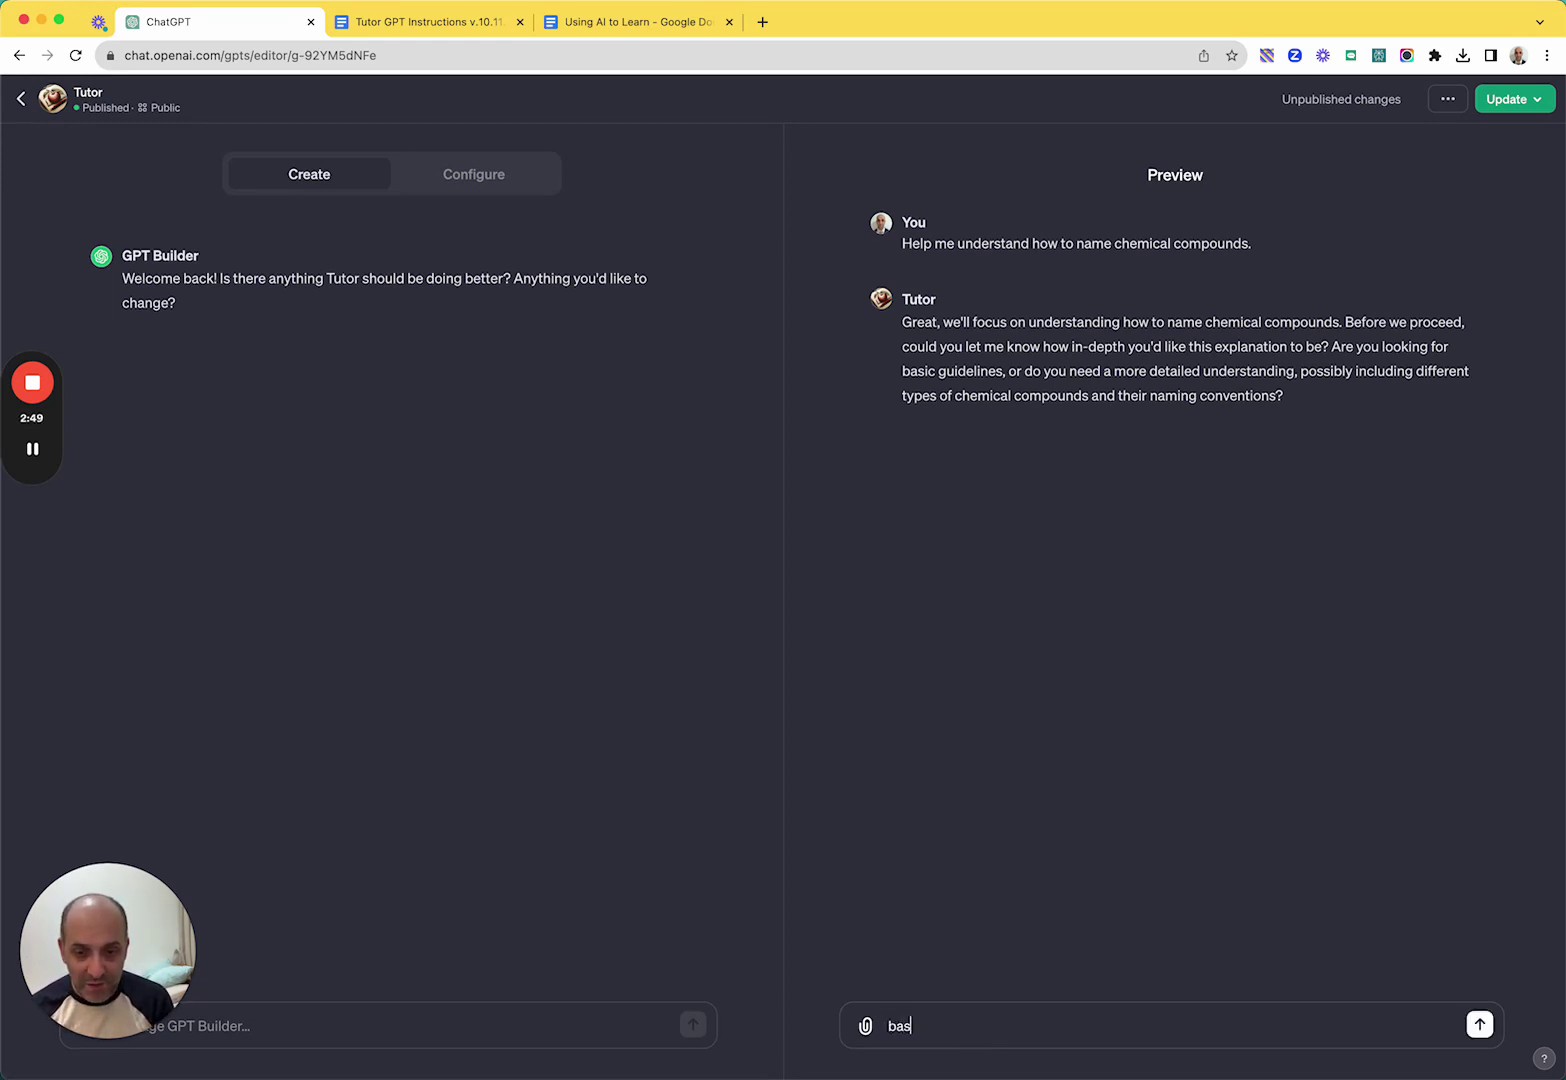
text(ic guidelin)
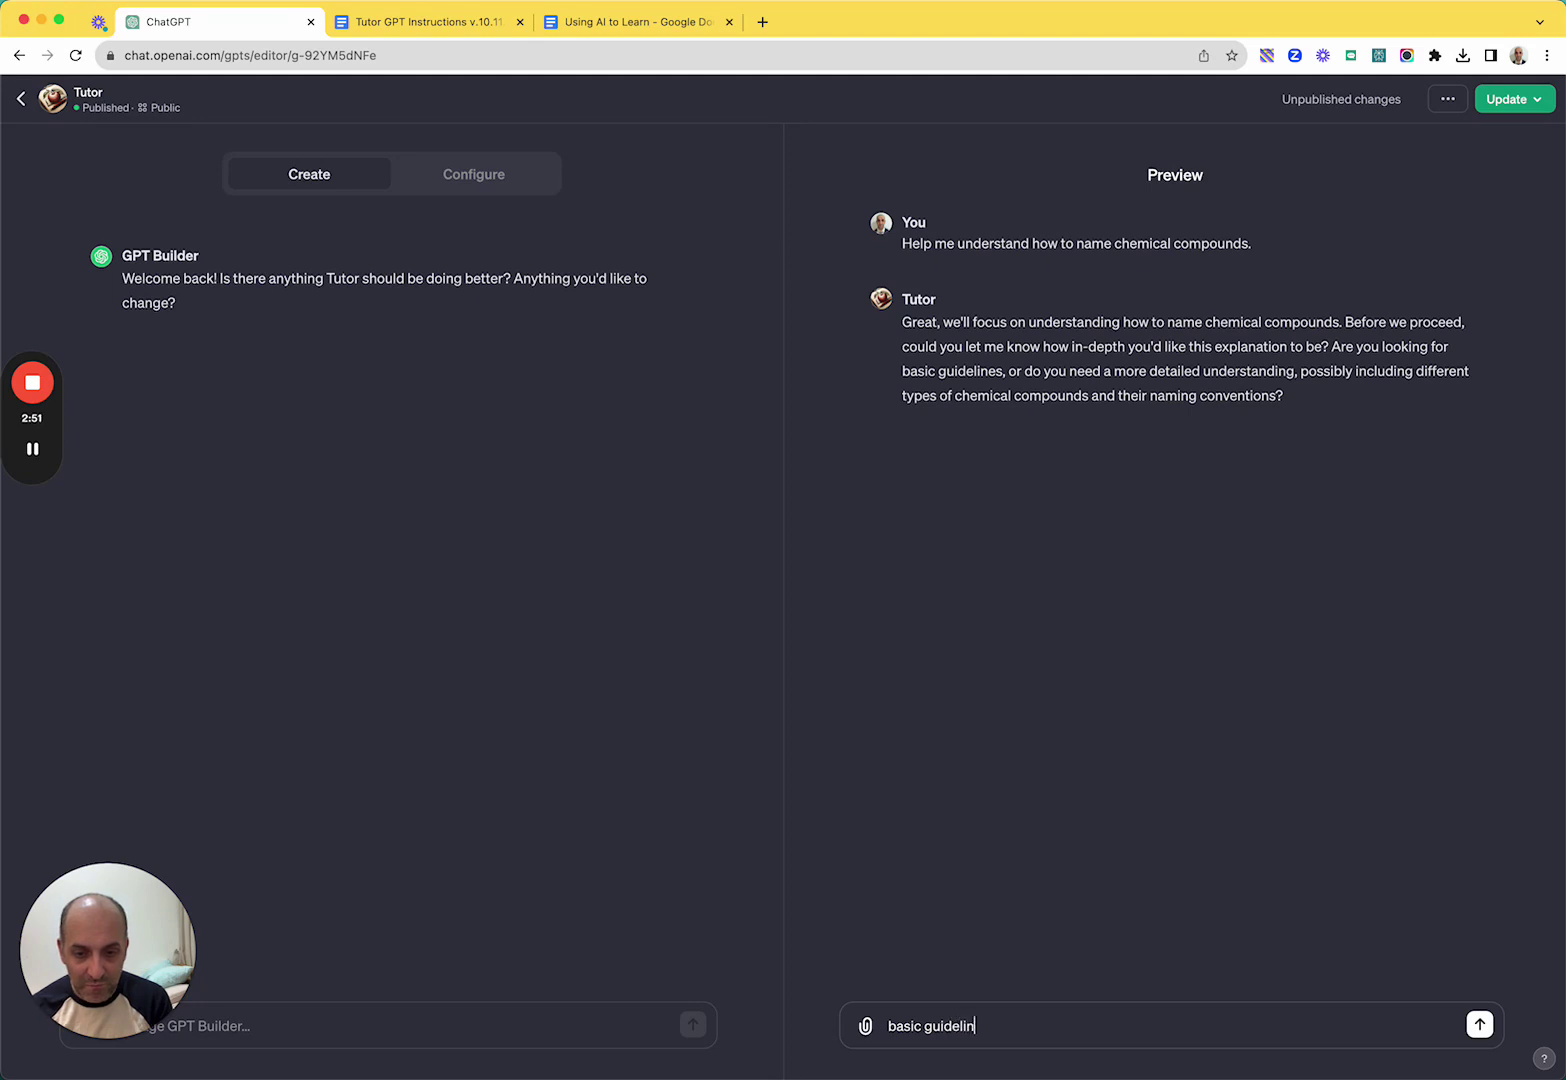
text(es)
- Send 'basic guidelines' to Tutor to receive its four learning options
key(Return)
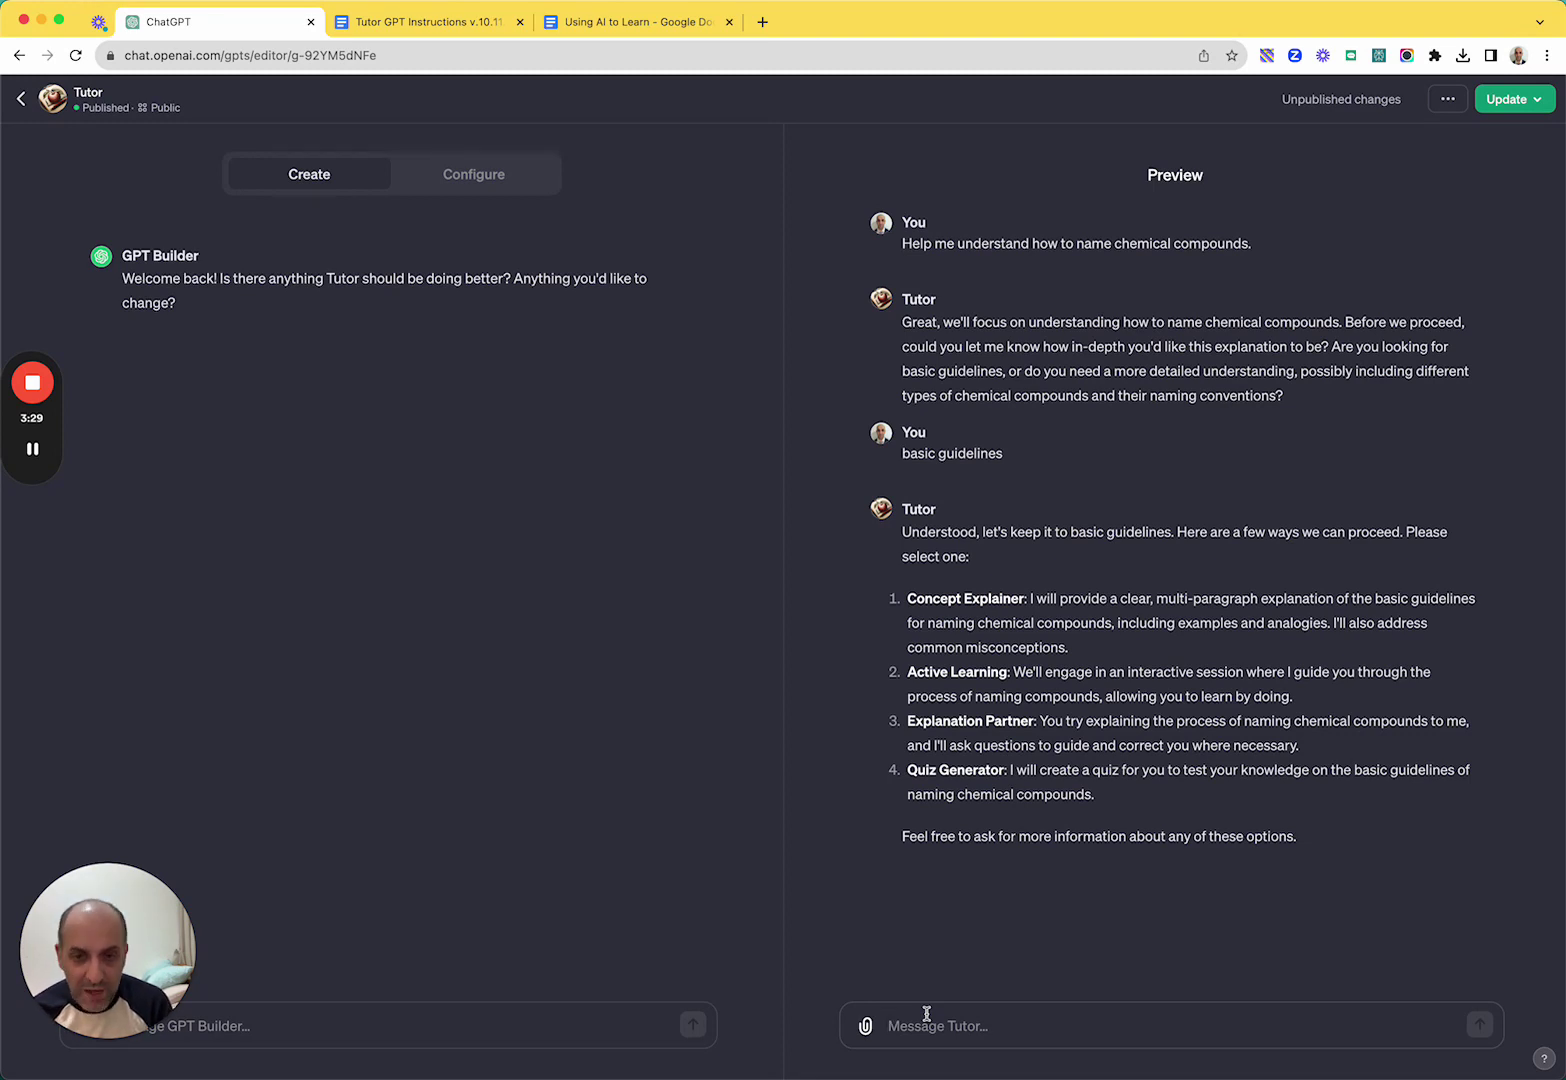
- Choose option 4, Quiz Generator, and request a mixed-format, 2-question general chemistry quiz
text(4)
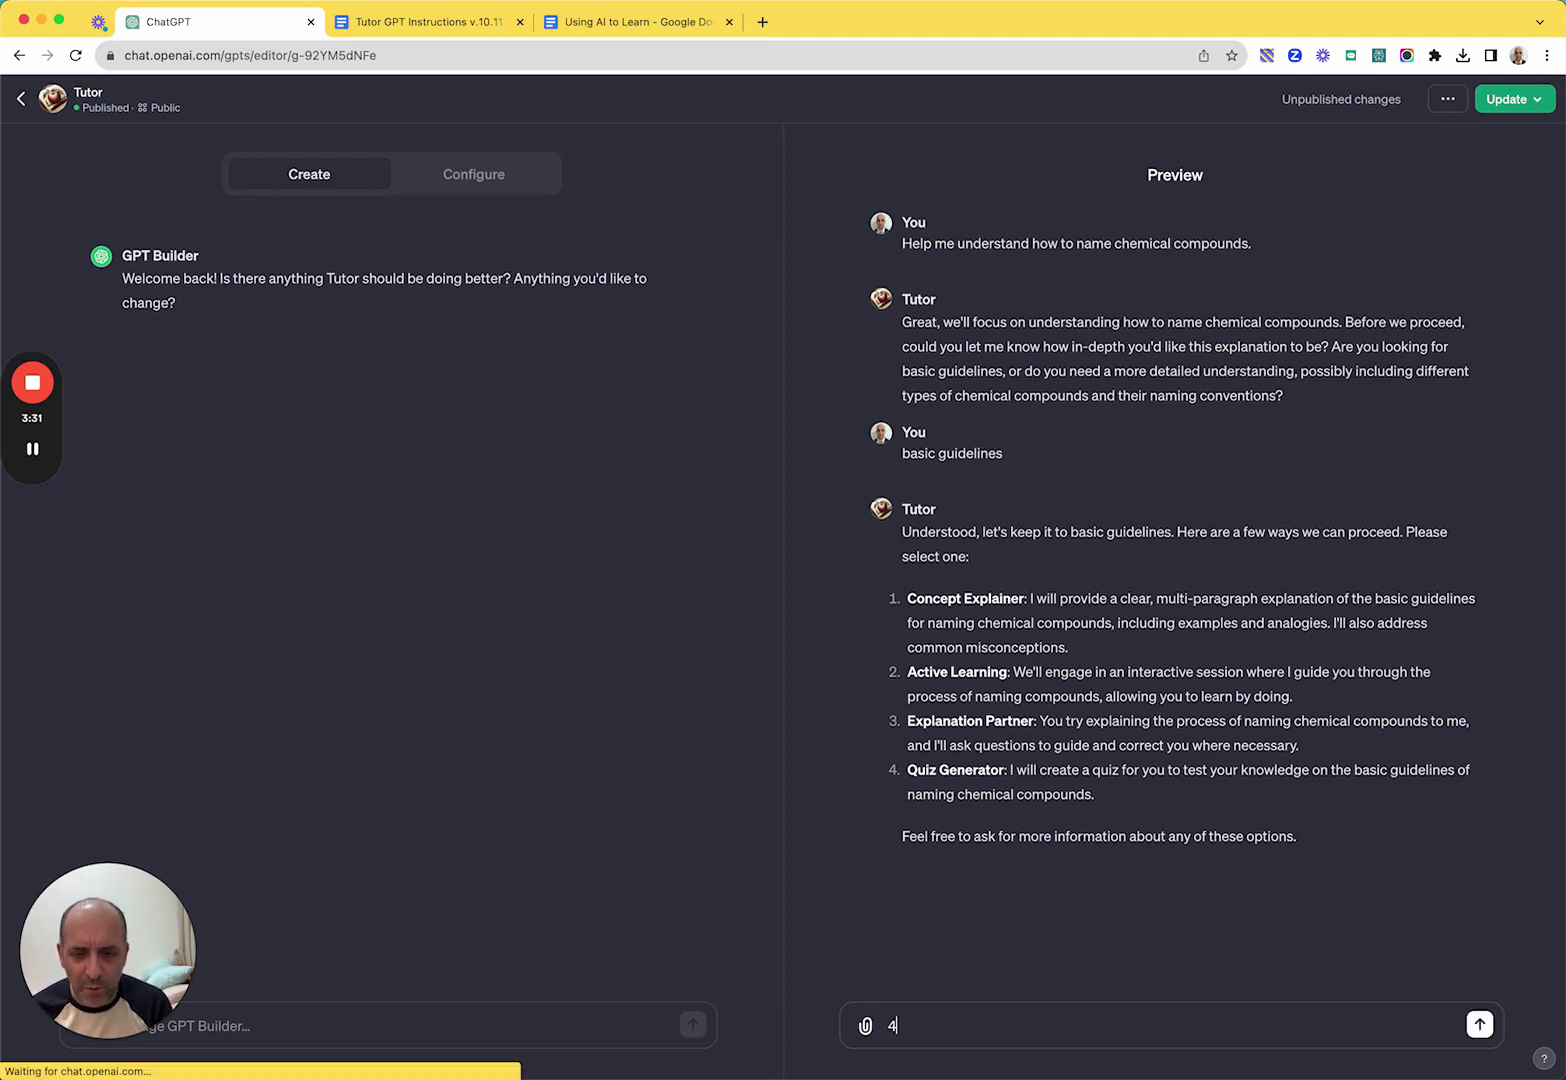
key(Return)
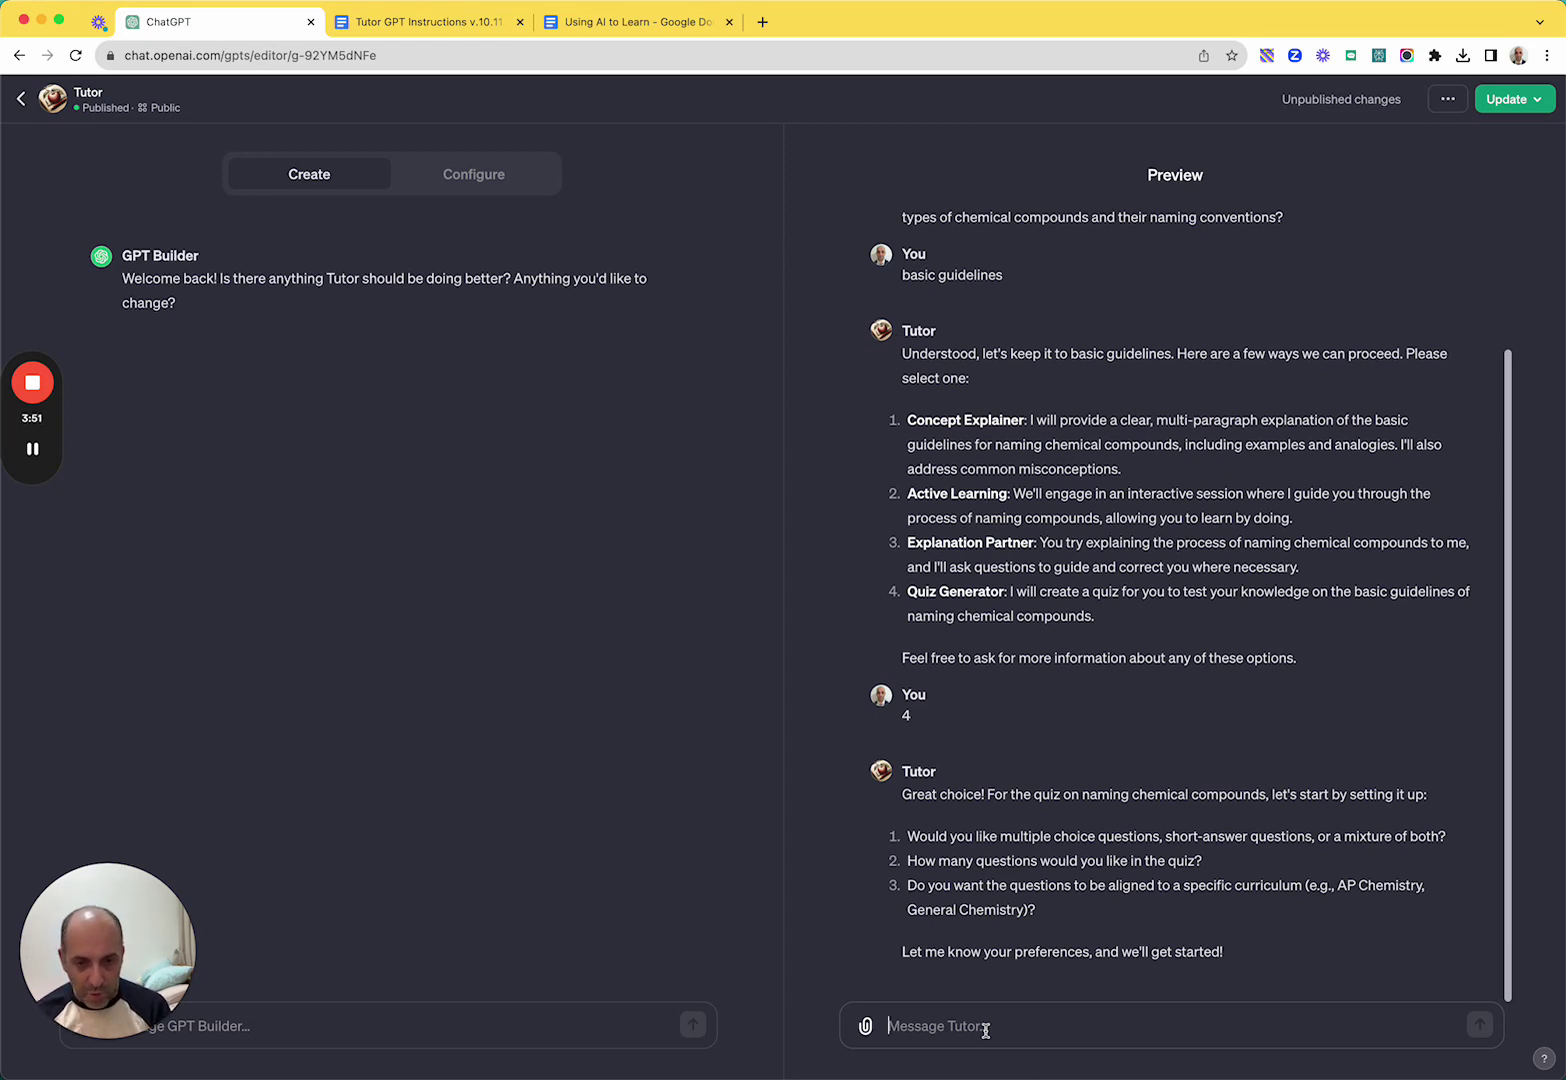
text(mixture of)
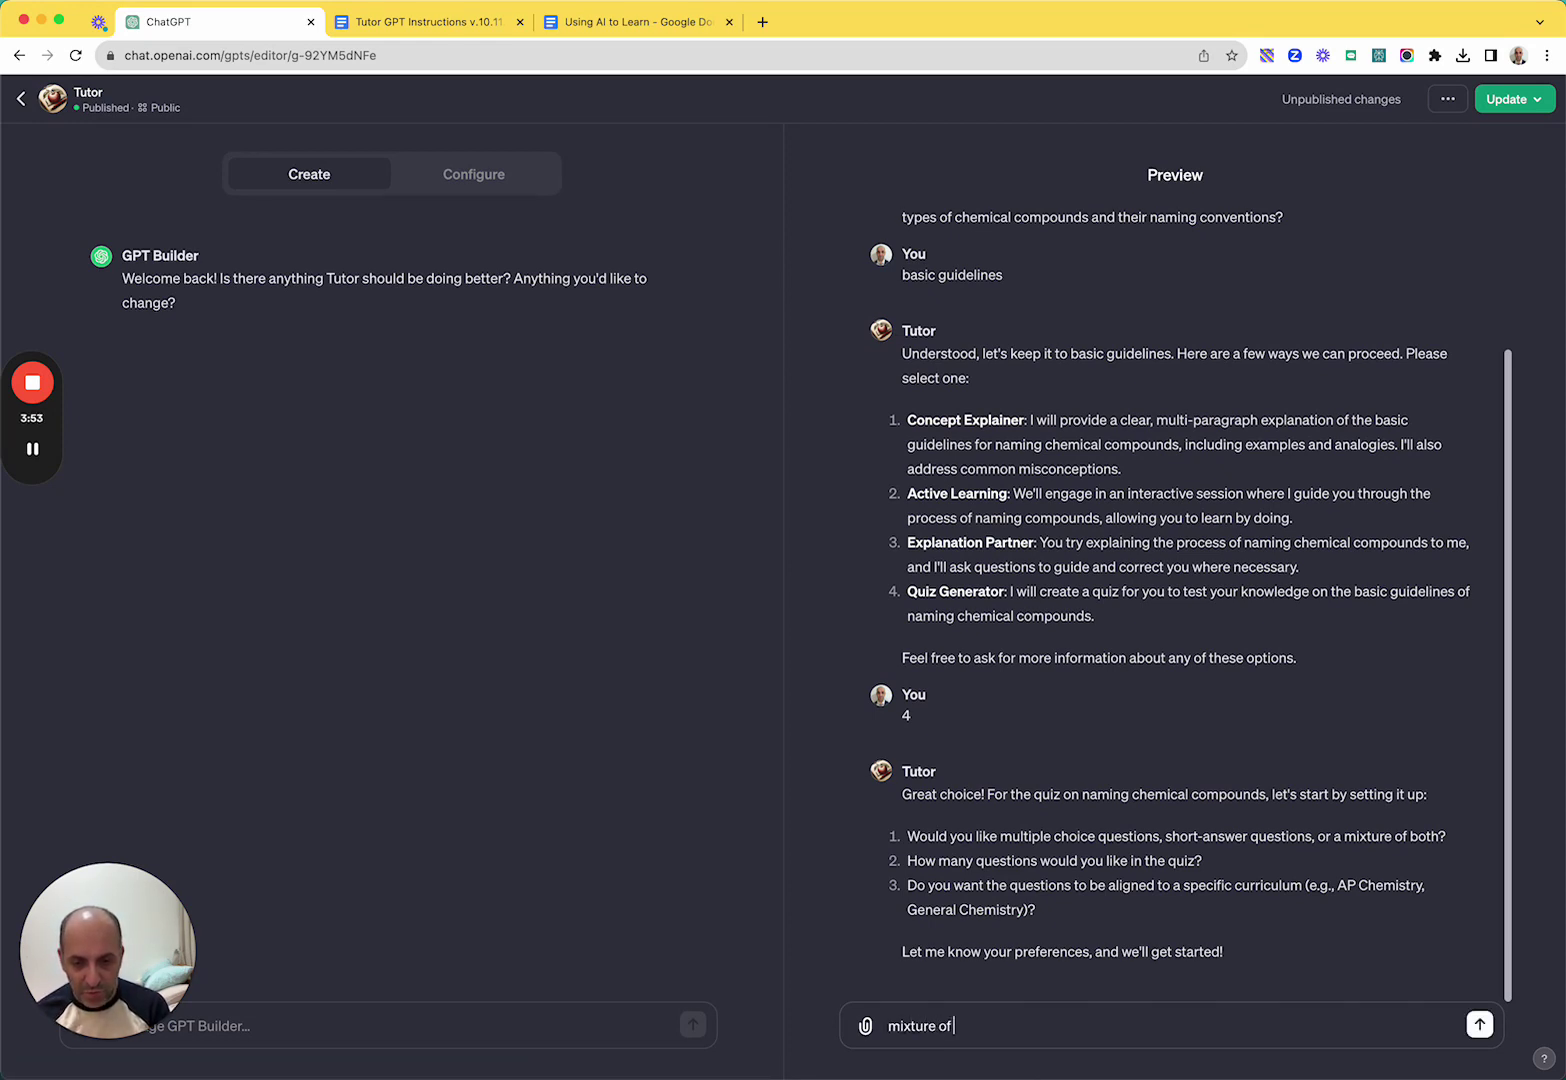
text( both, )
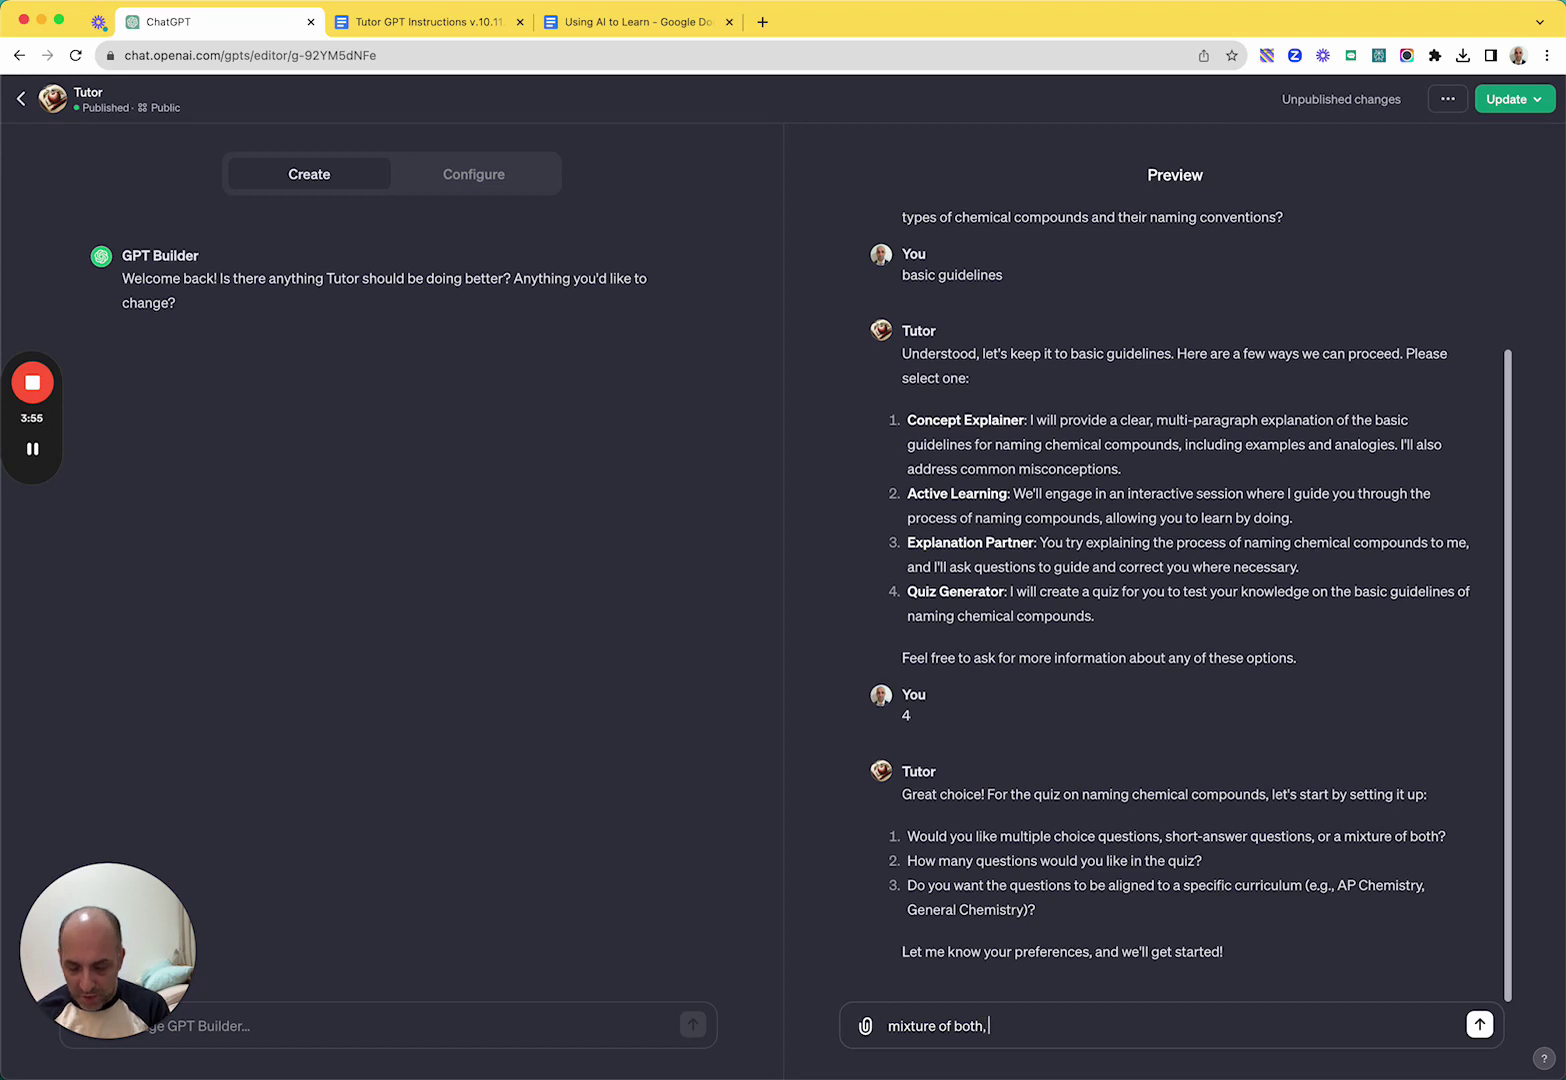
text(3 qu)
key(BackSpace)
key(BackSpace)
key(BackSpace)
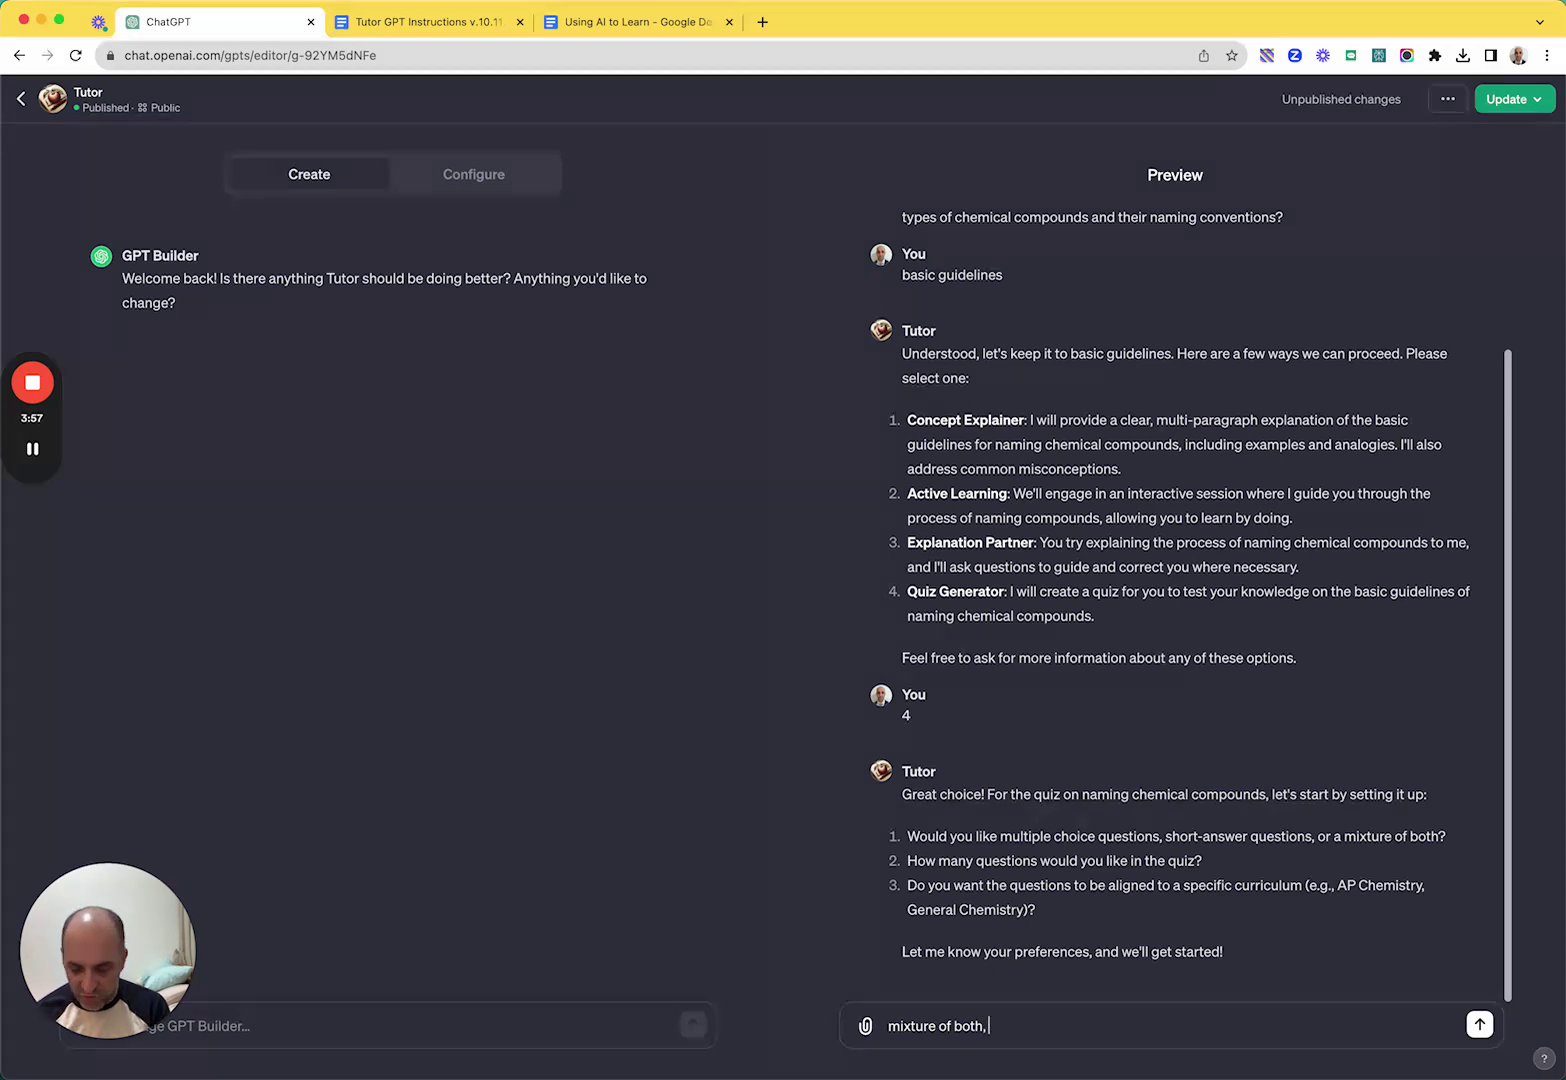
text(2 questions,)
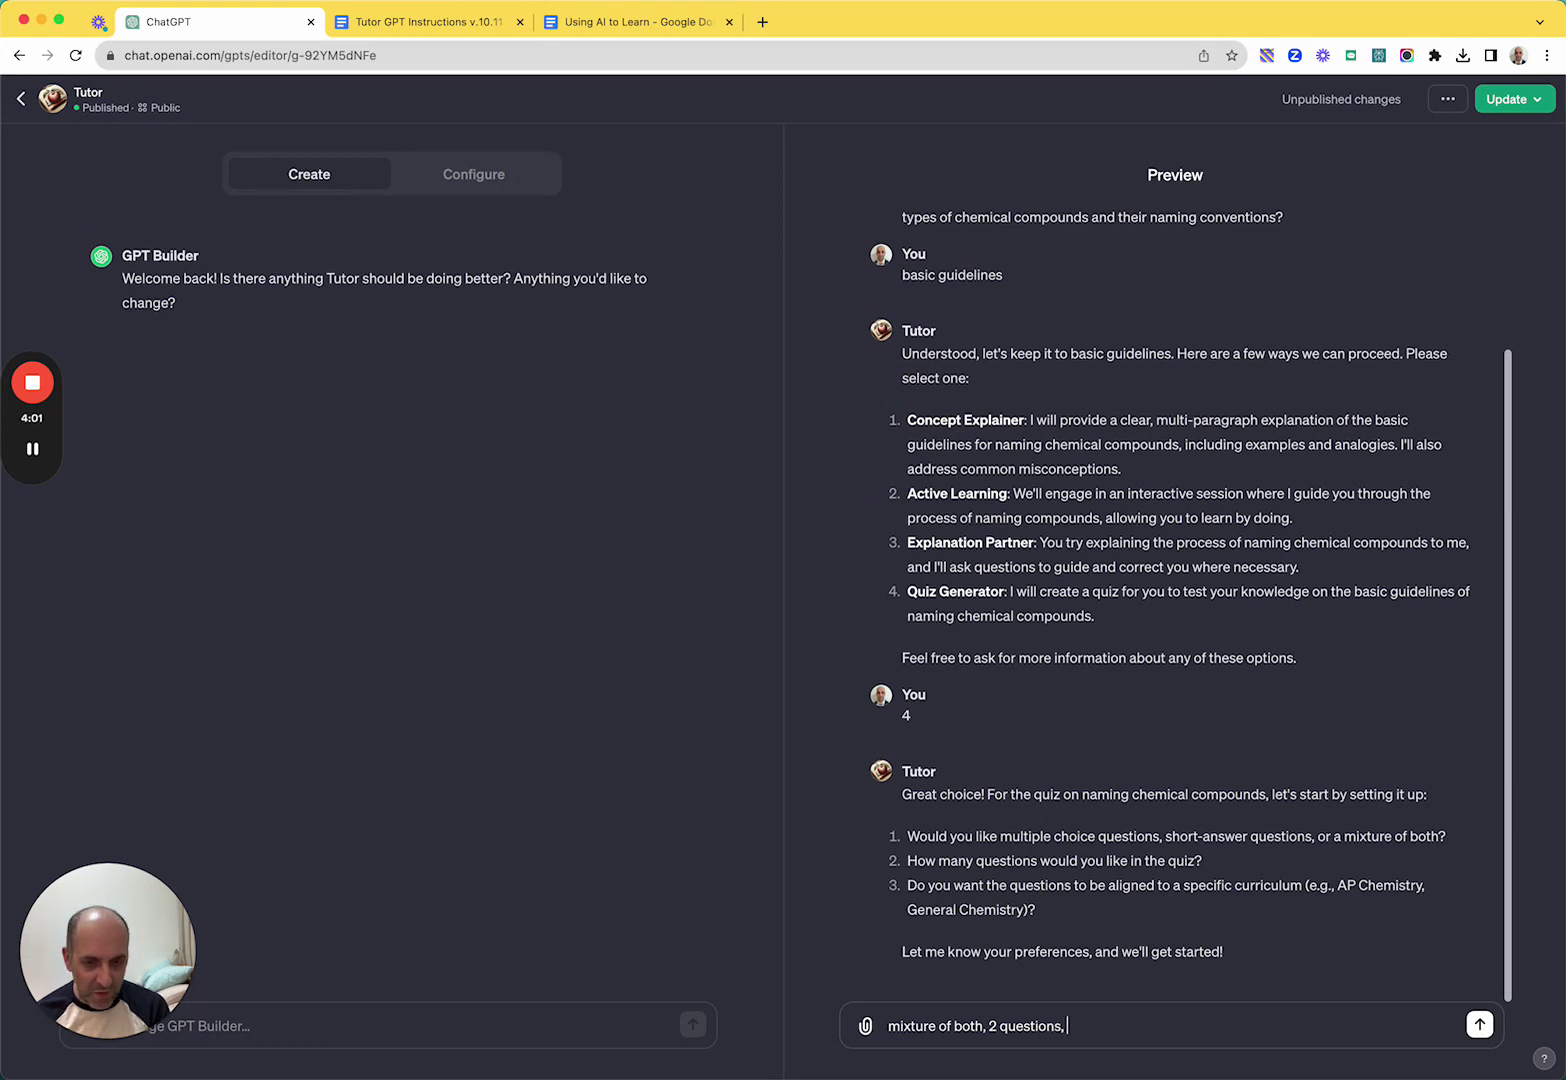
text( general)
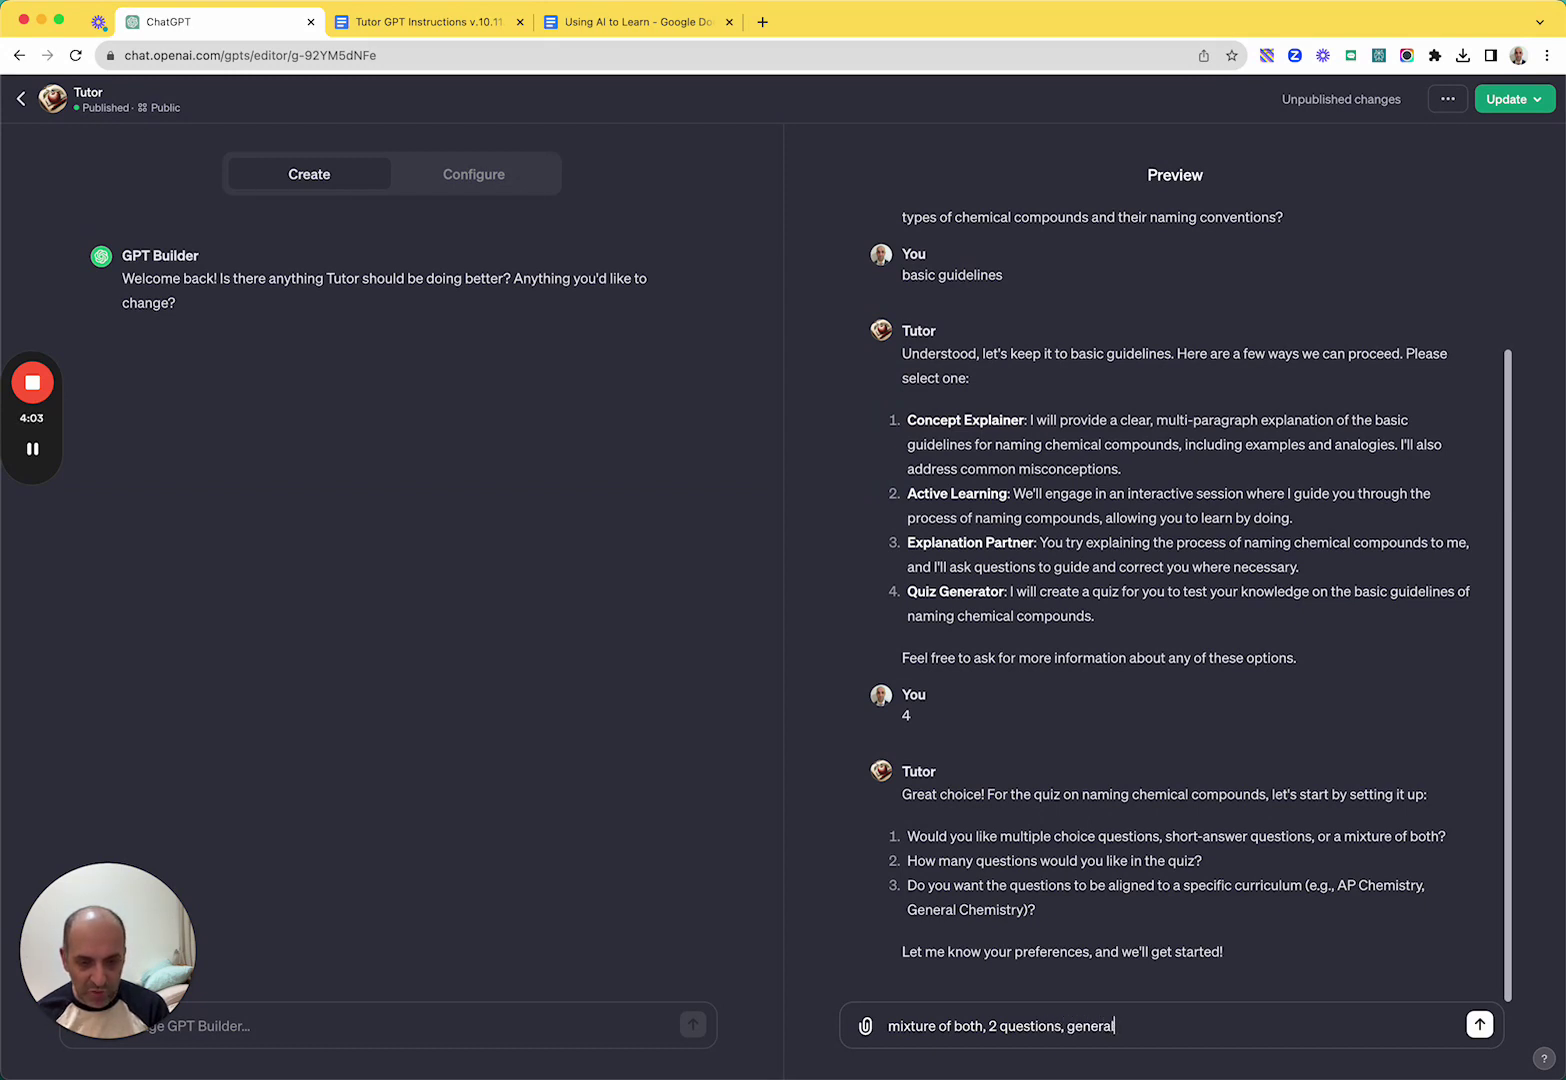
text( chemistry)
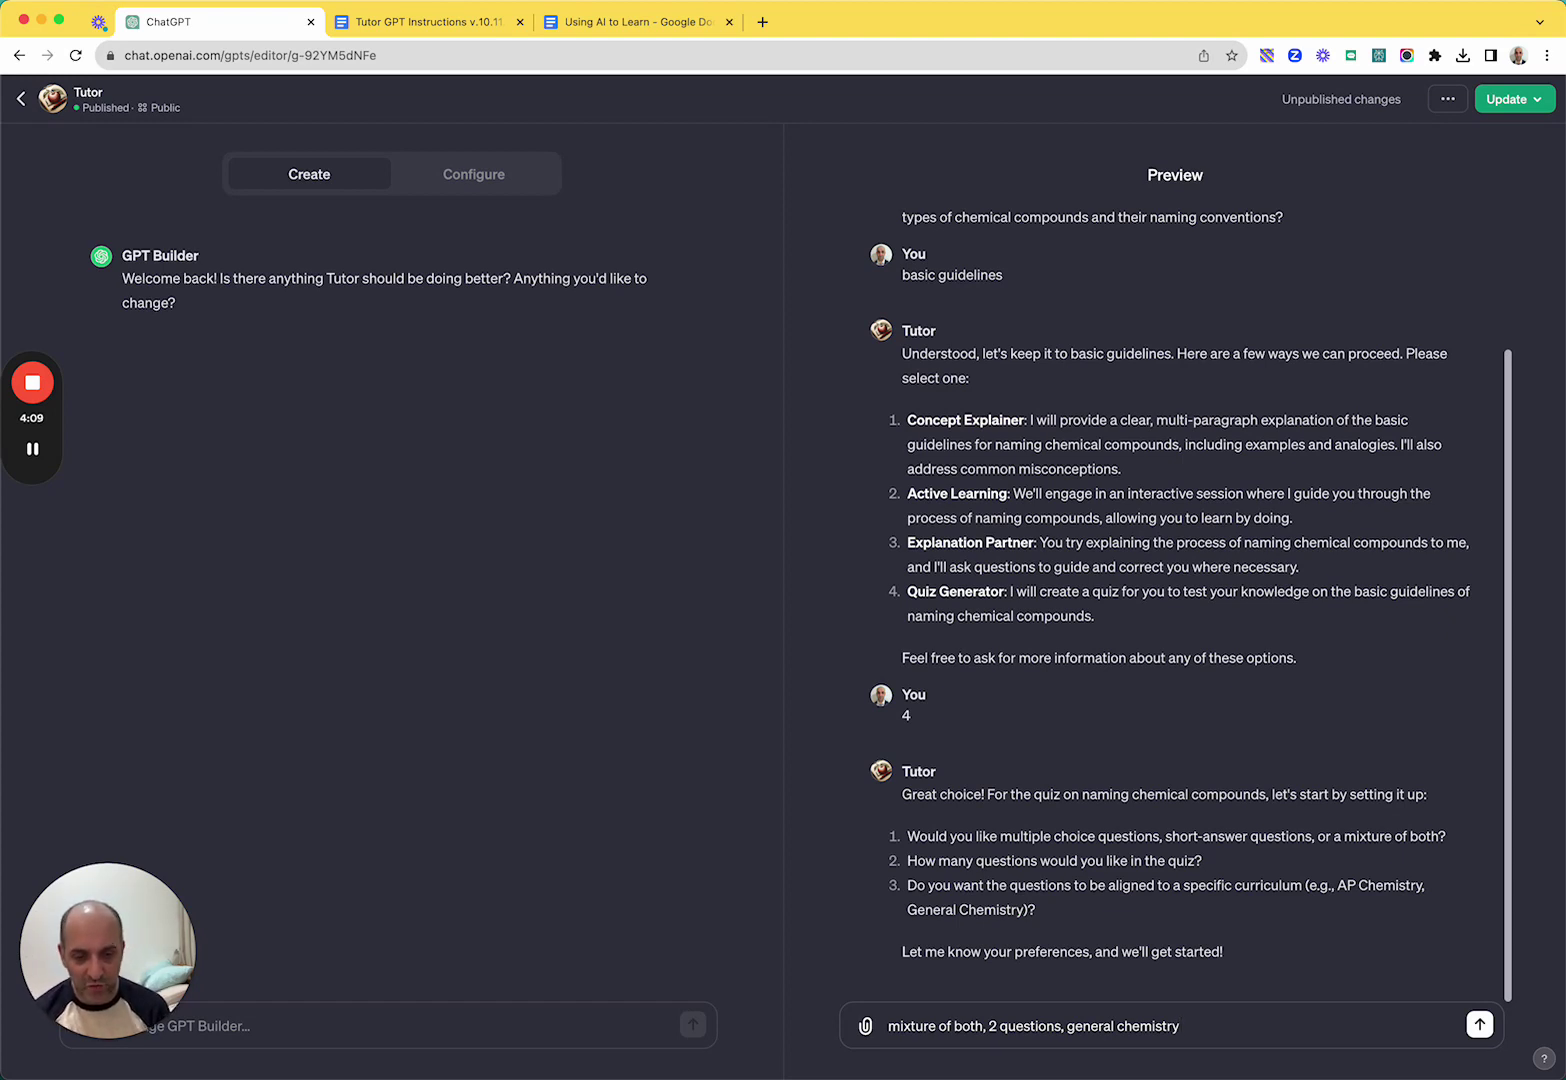
key(Return)
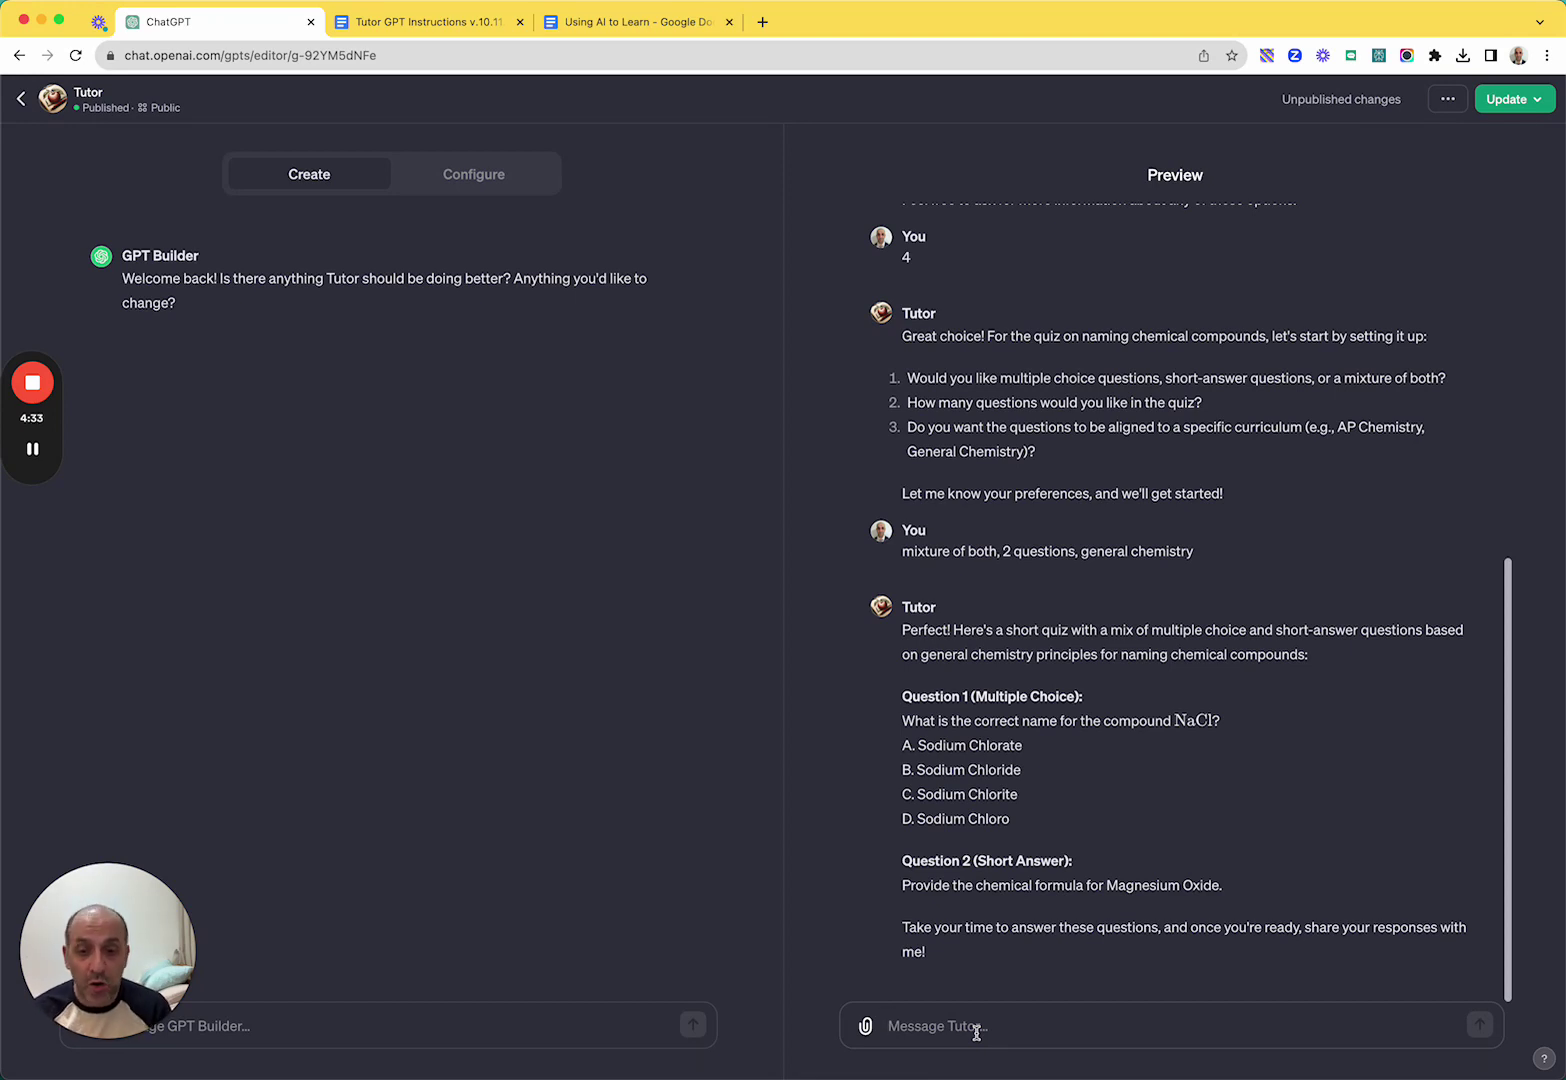
- Type the quiz answers 'Question 1 is choice A. Question 2 is MgO'
text(Question )
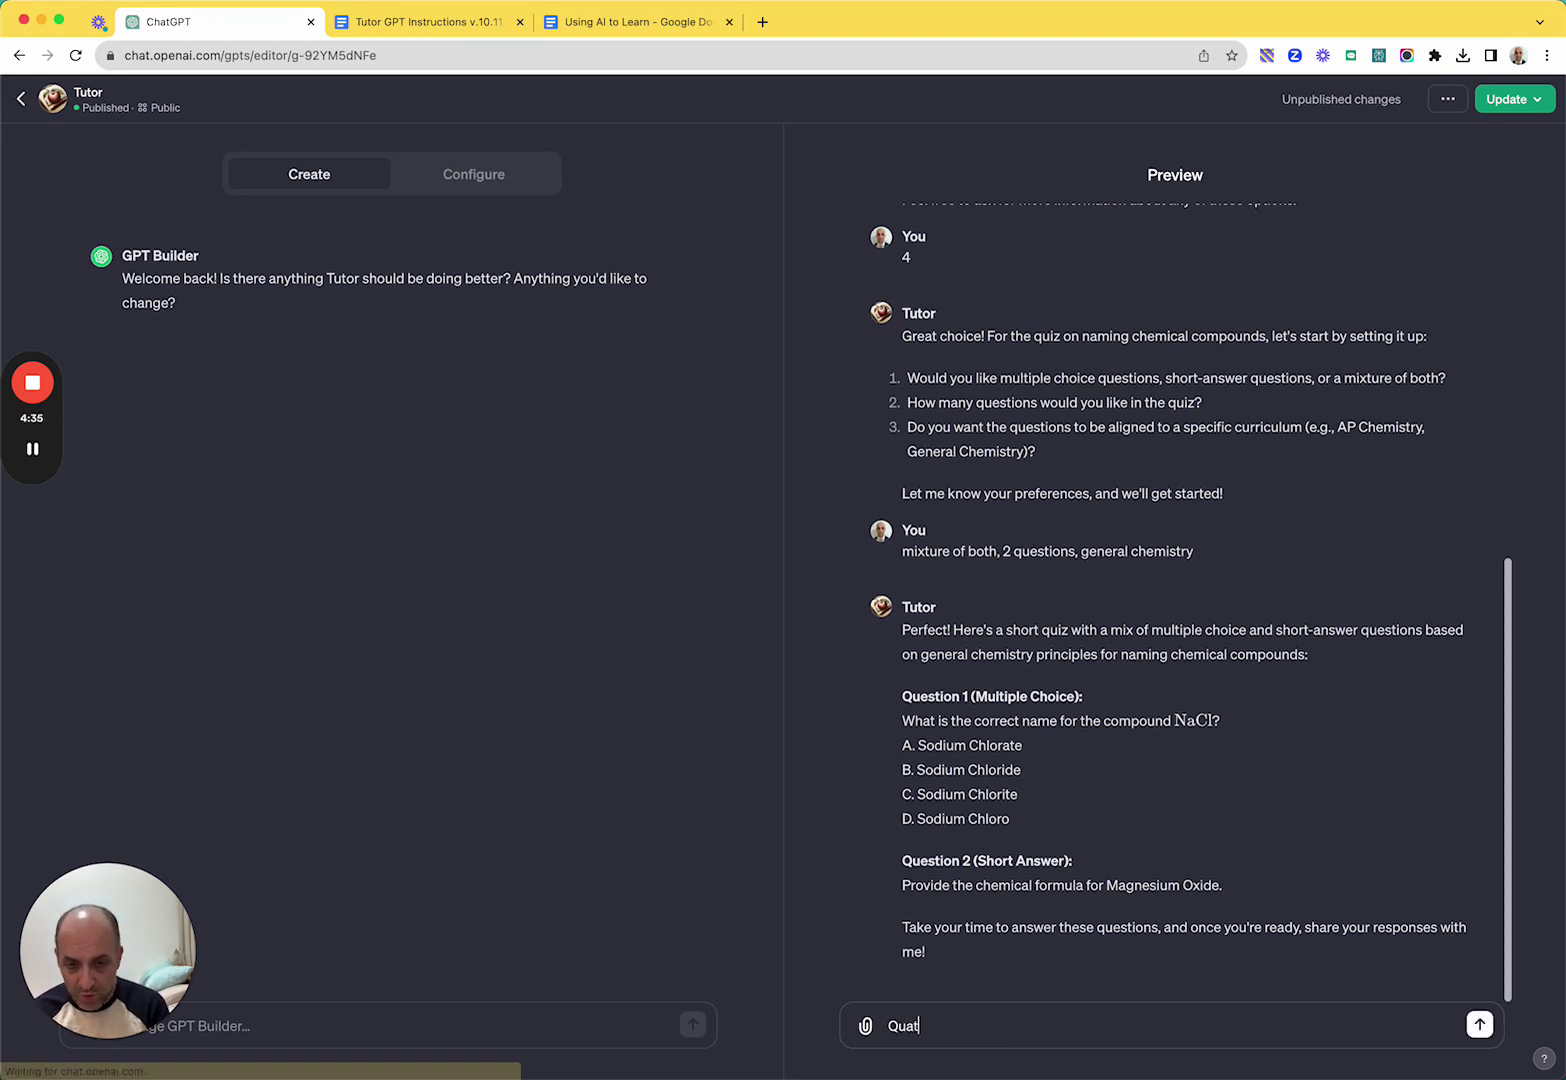
text(1)
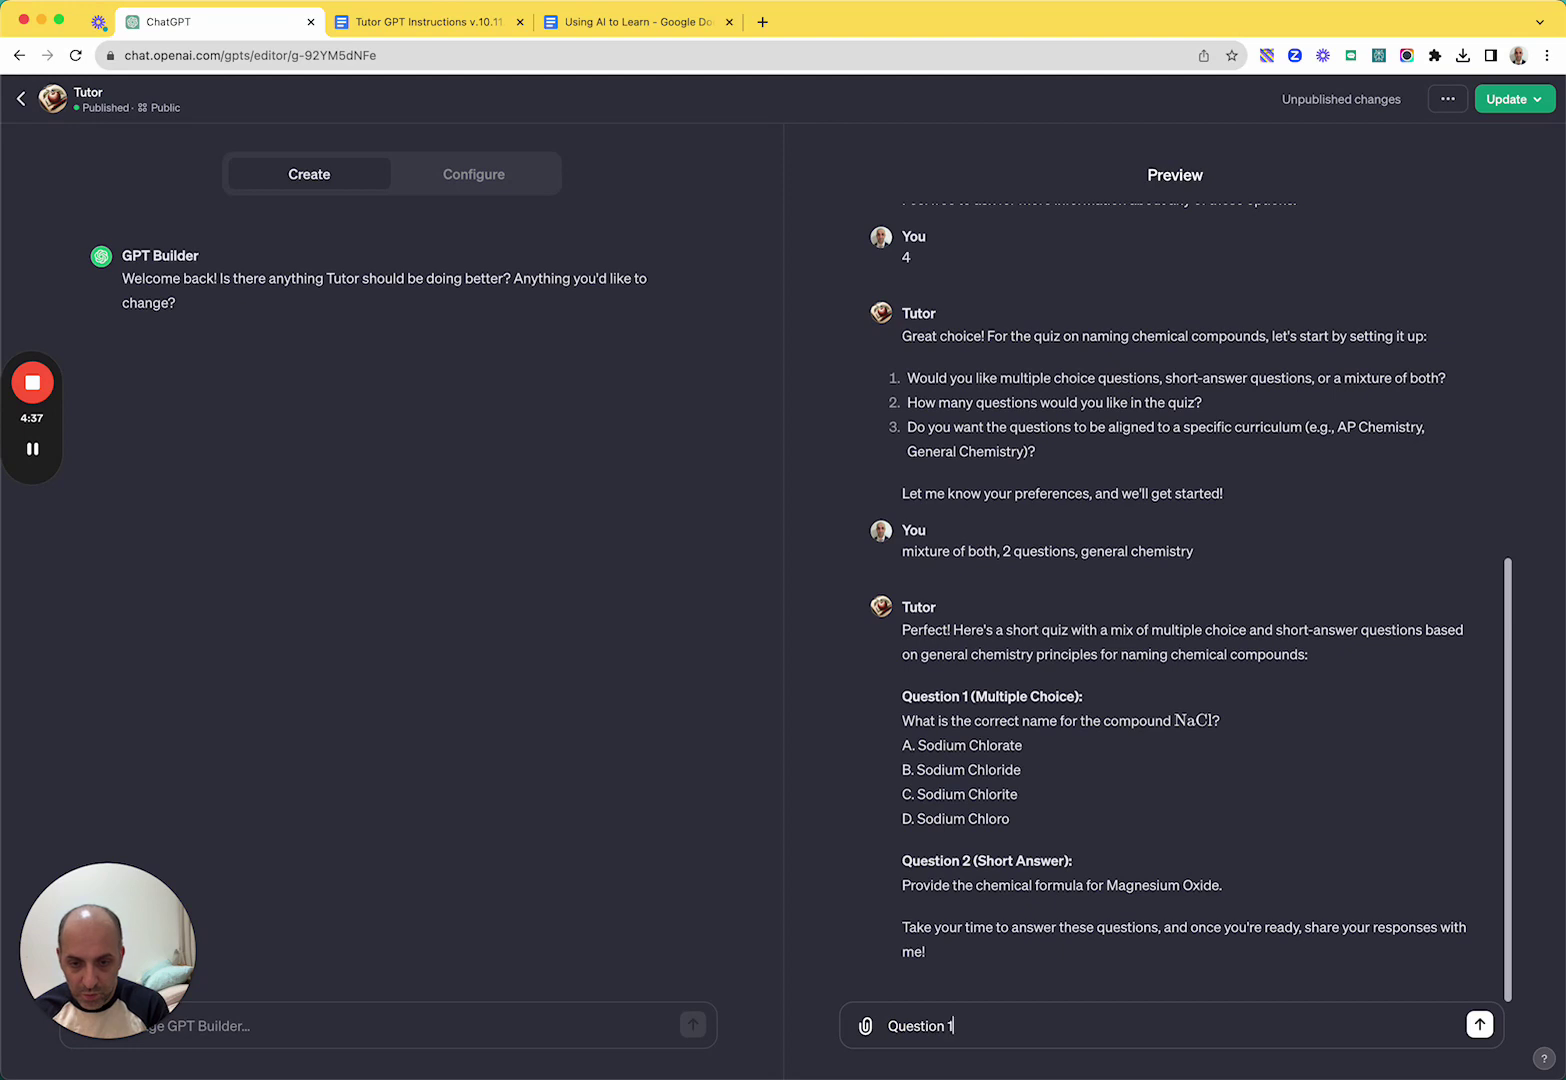
text( is choice A.)
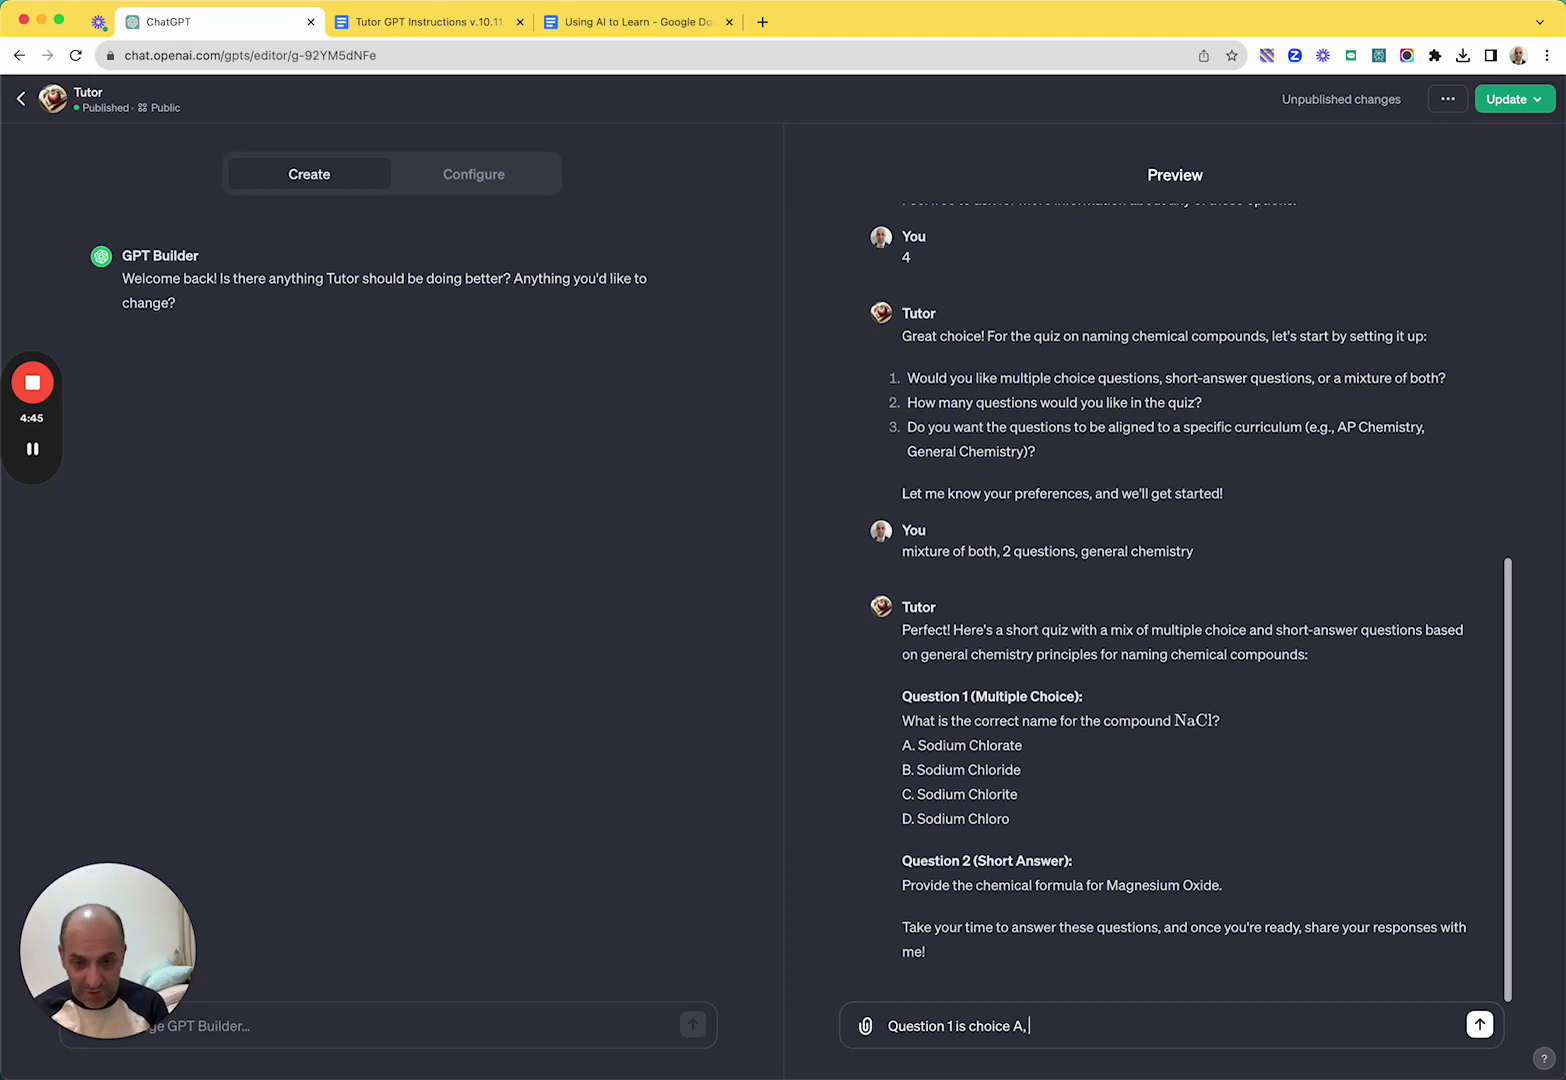
text(Question 2)
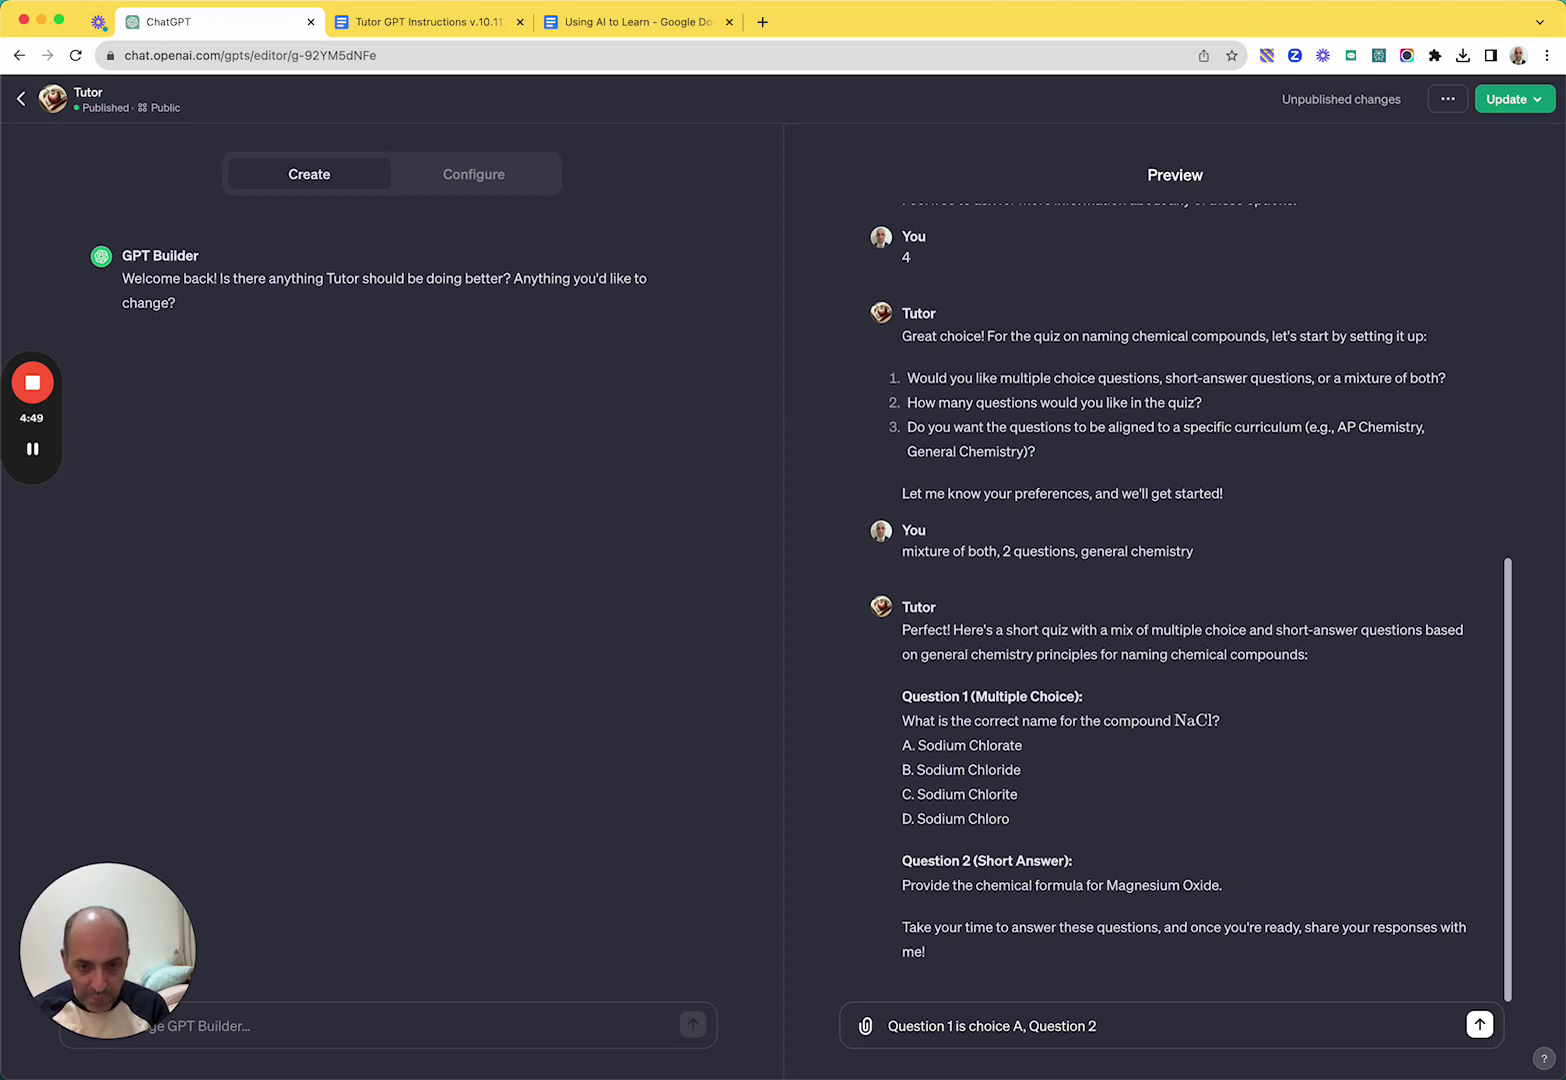
text( is Mg)
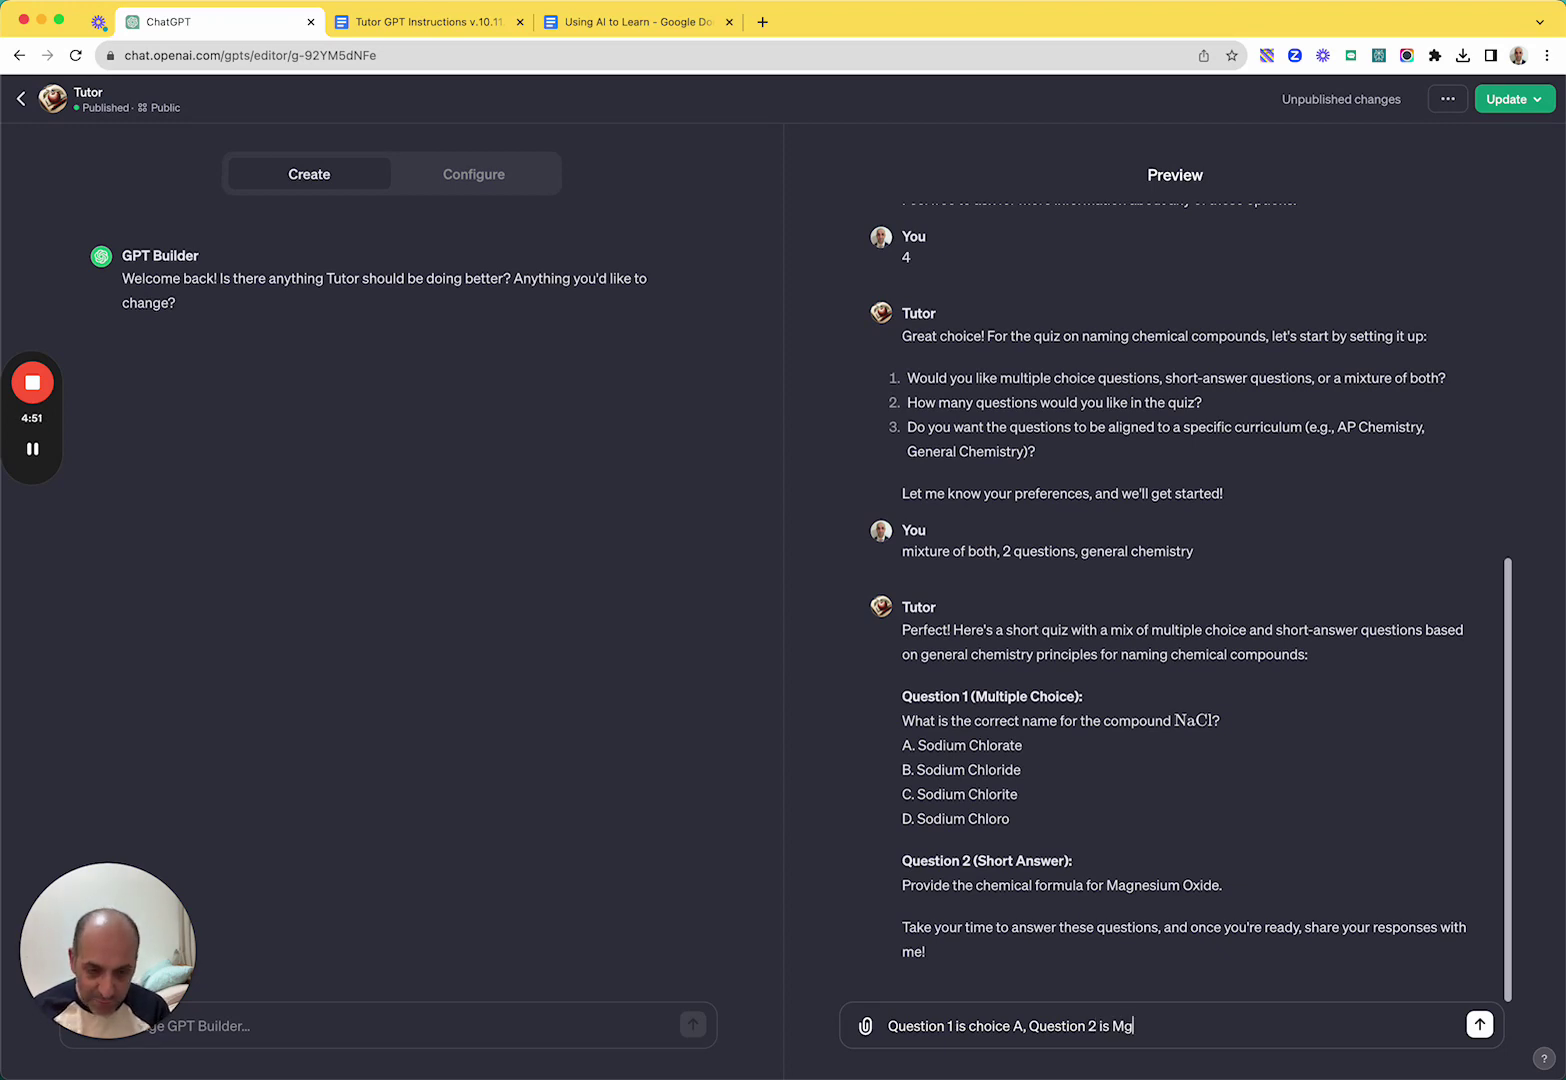
text(O)
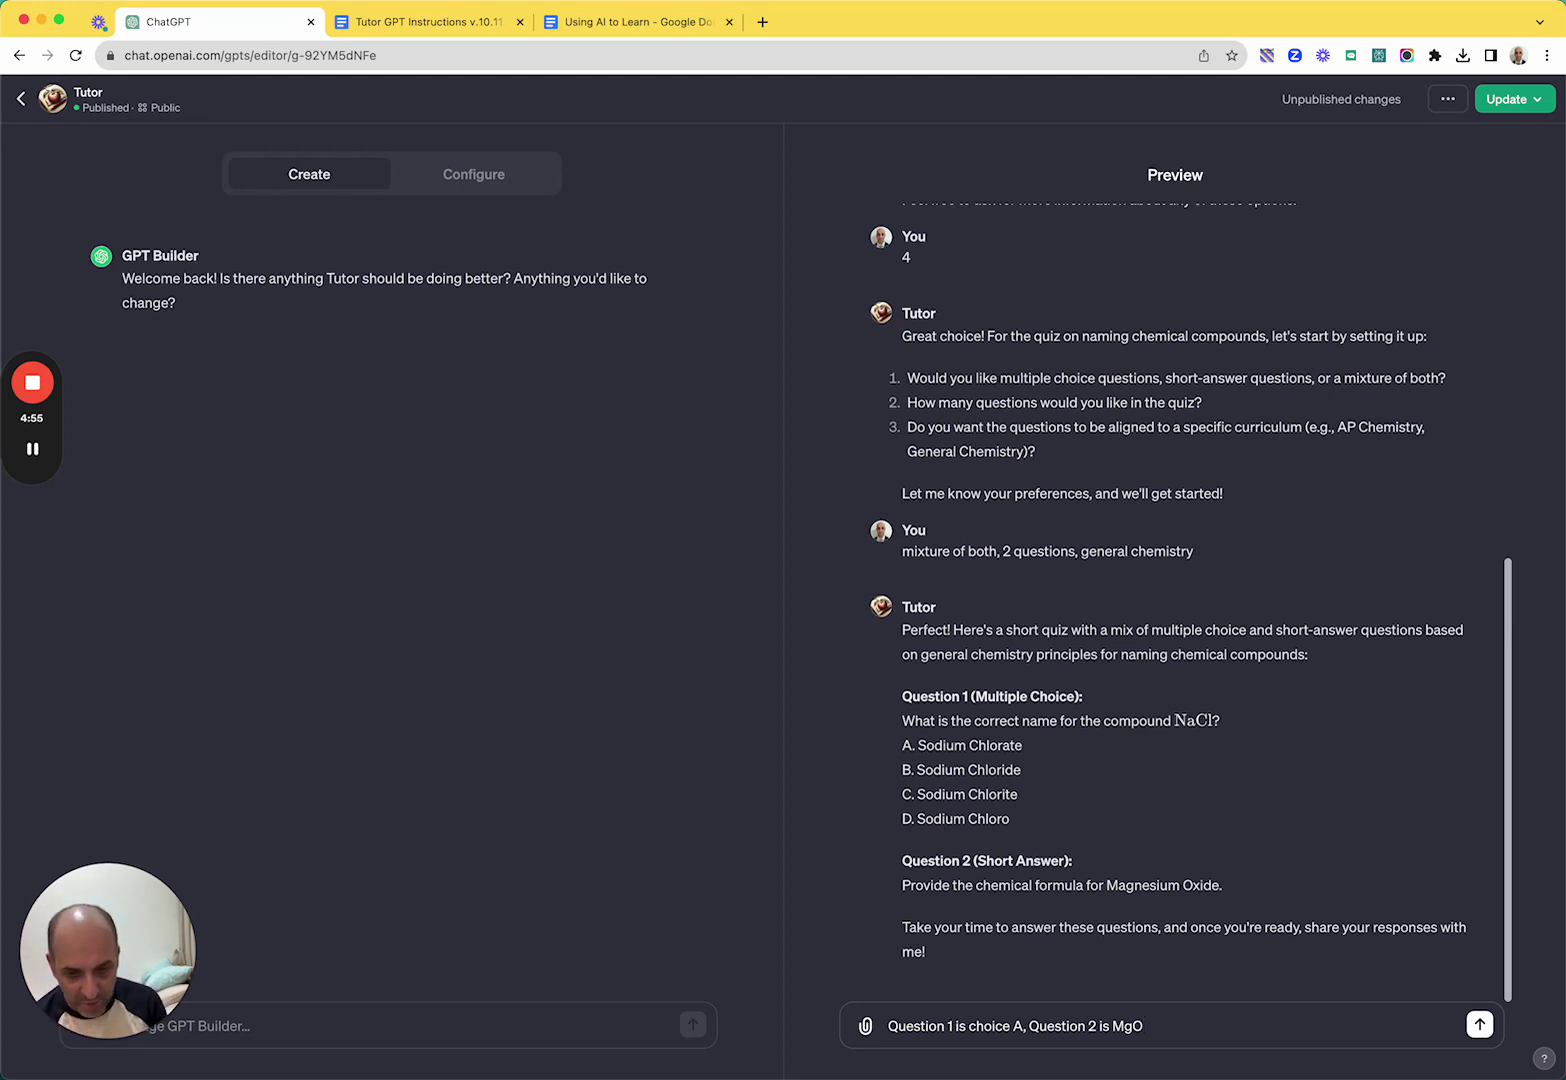
- Submit the quiz answers to Tutor for grading feedback
key(Return)
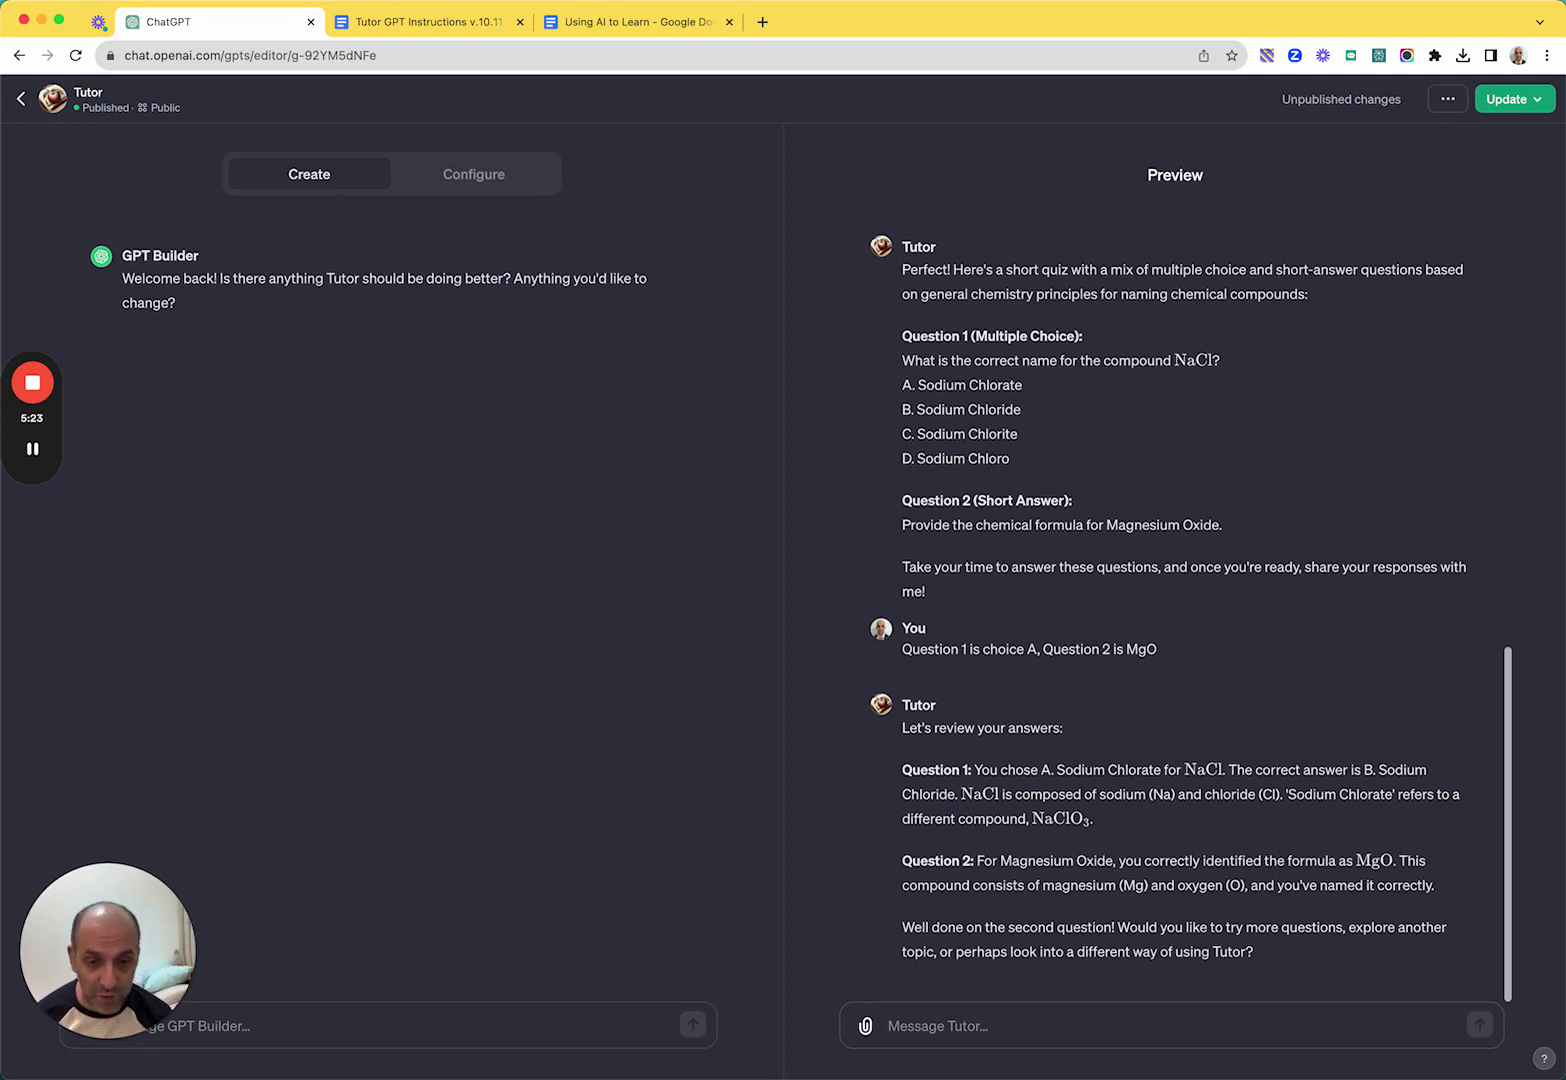
- Send 'End session' to Tutor and review its session summary
text(End session)
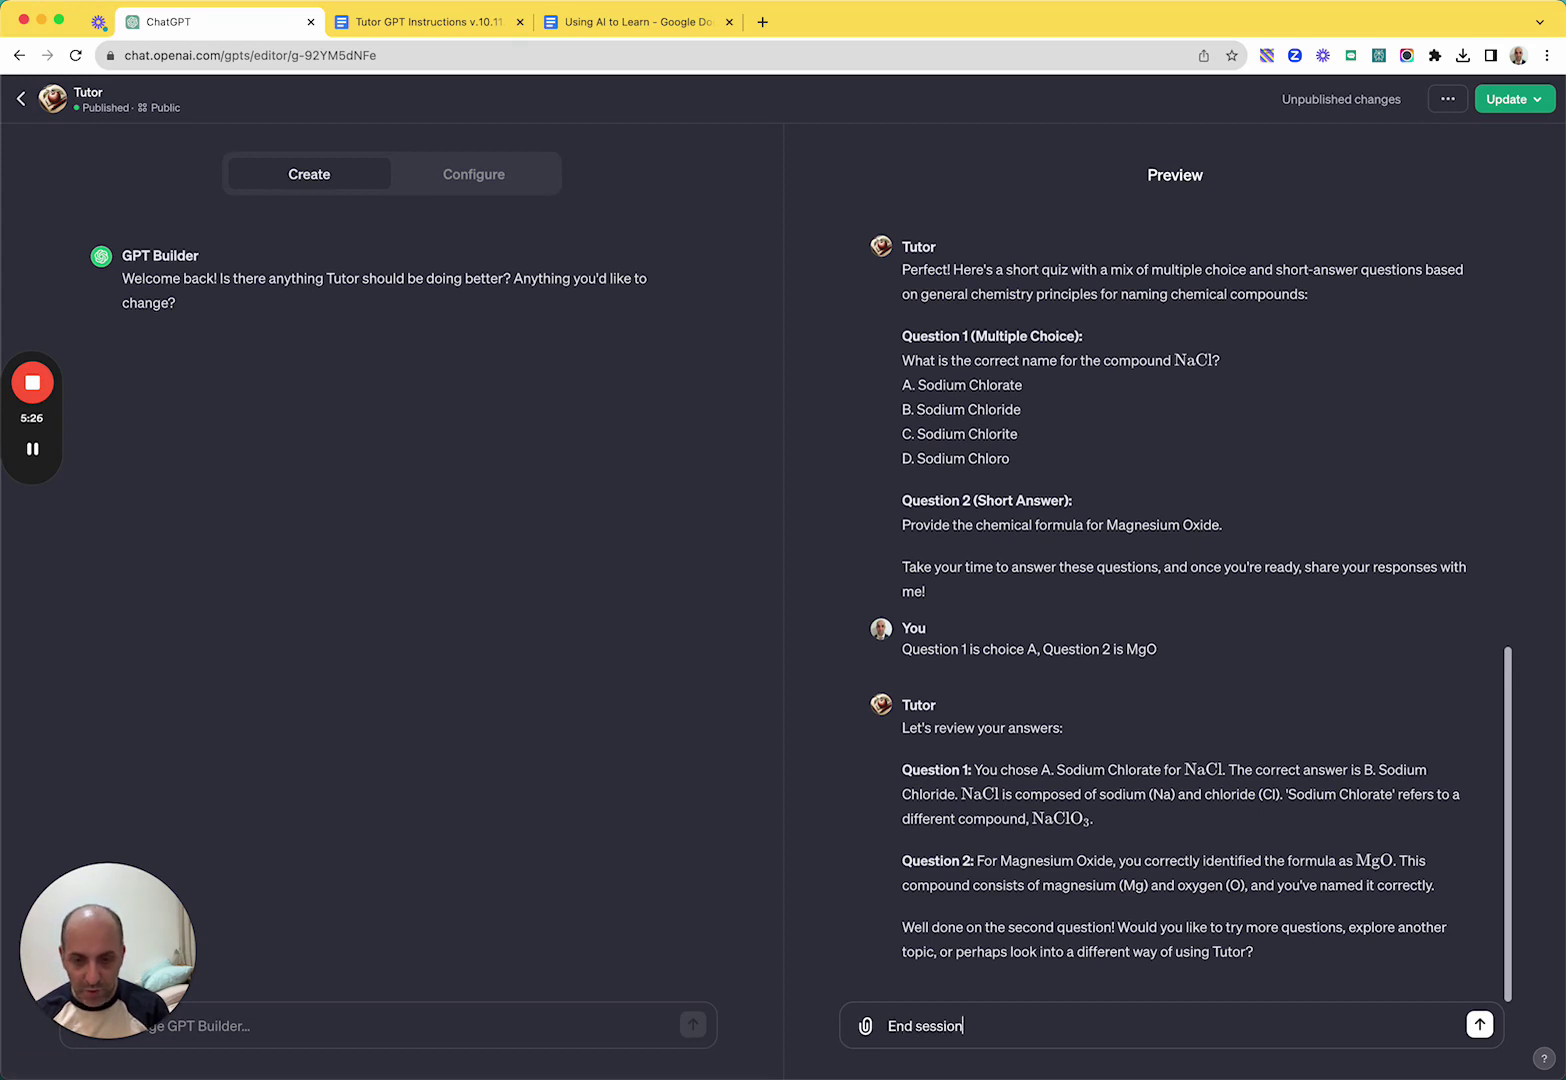
key(Return)
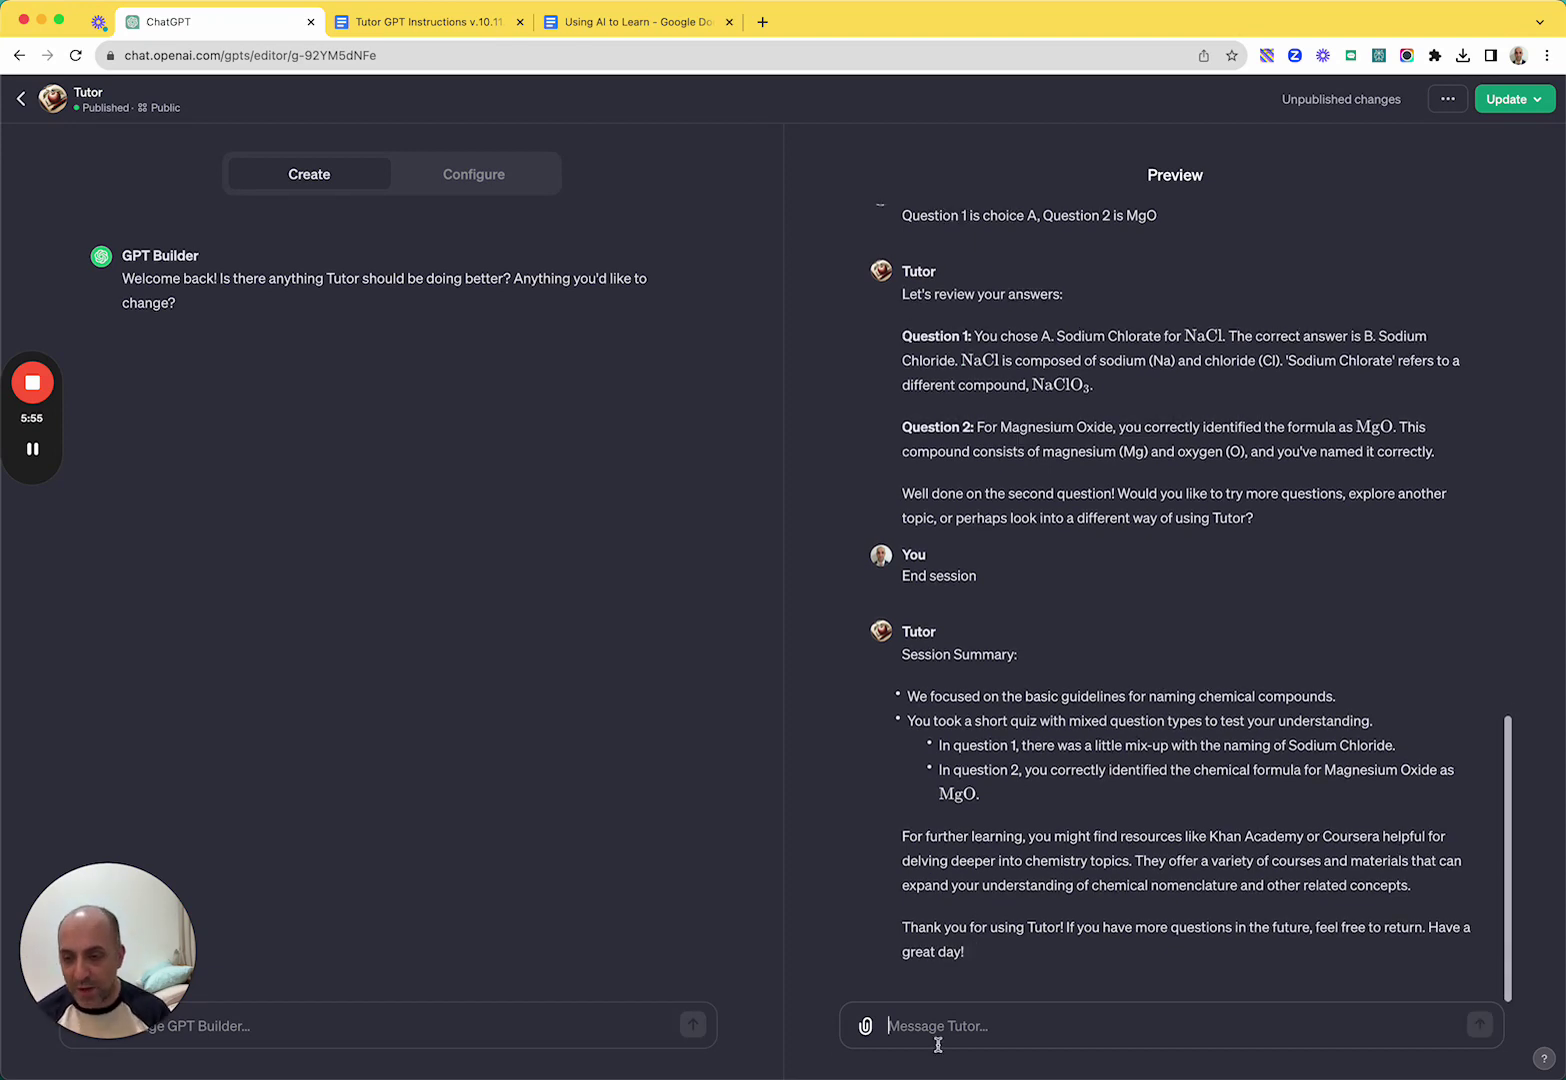
drag(121, 886, 166, 733)
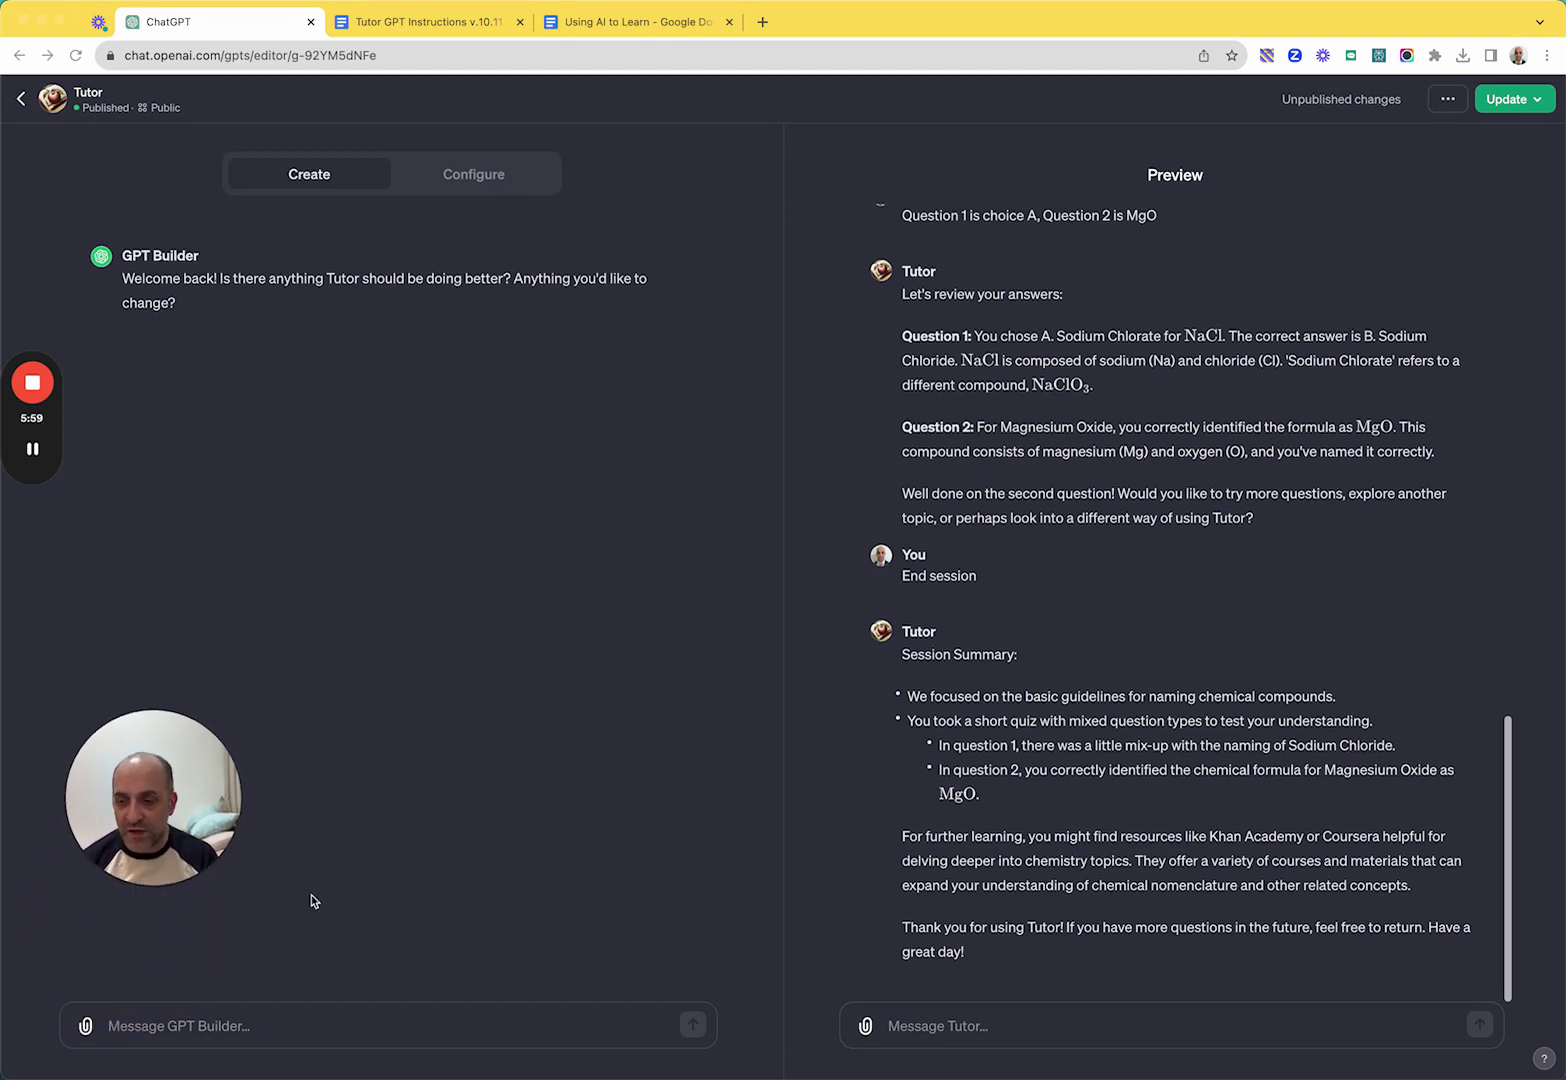
- Ask GPT Builder to make the quiz generator give one question at a time, awaiting each answer
click(180, 1026)
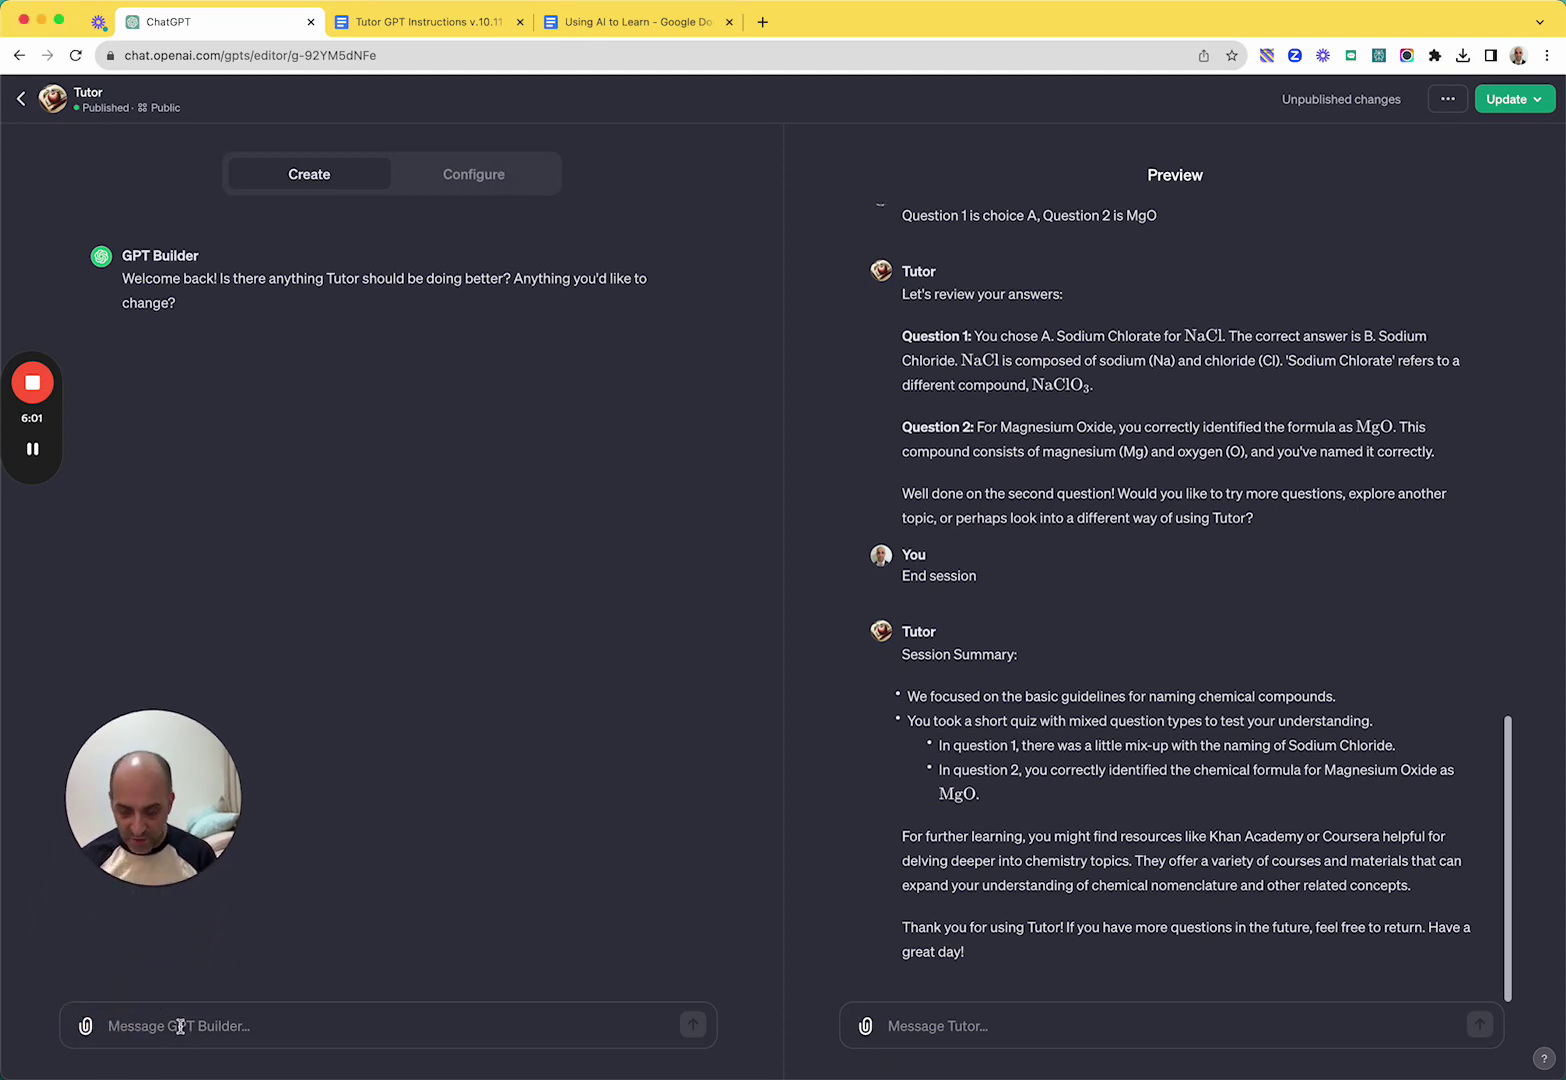
text(The quiz )
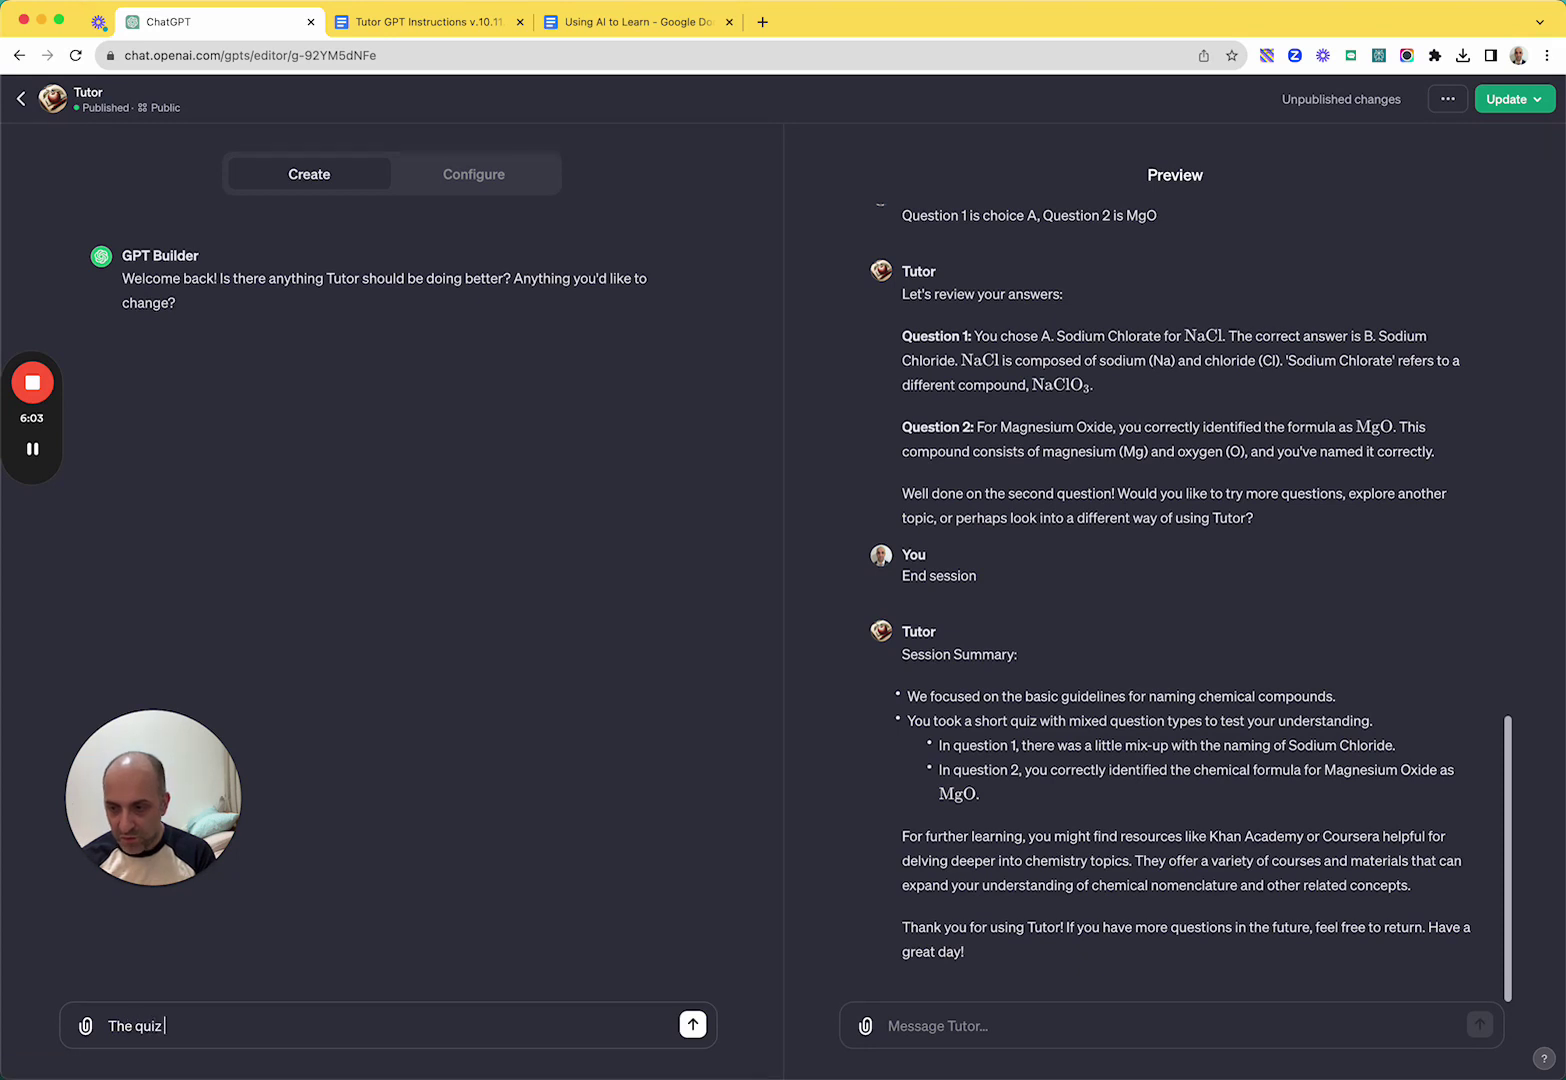
text(generator )
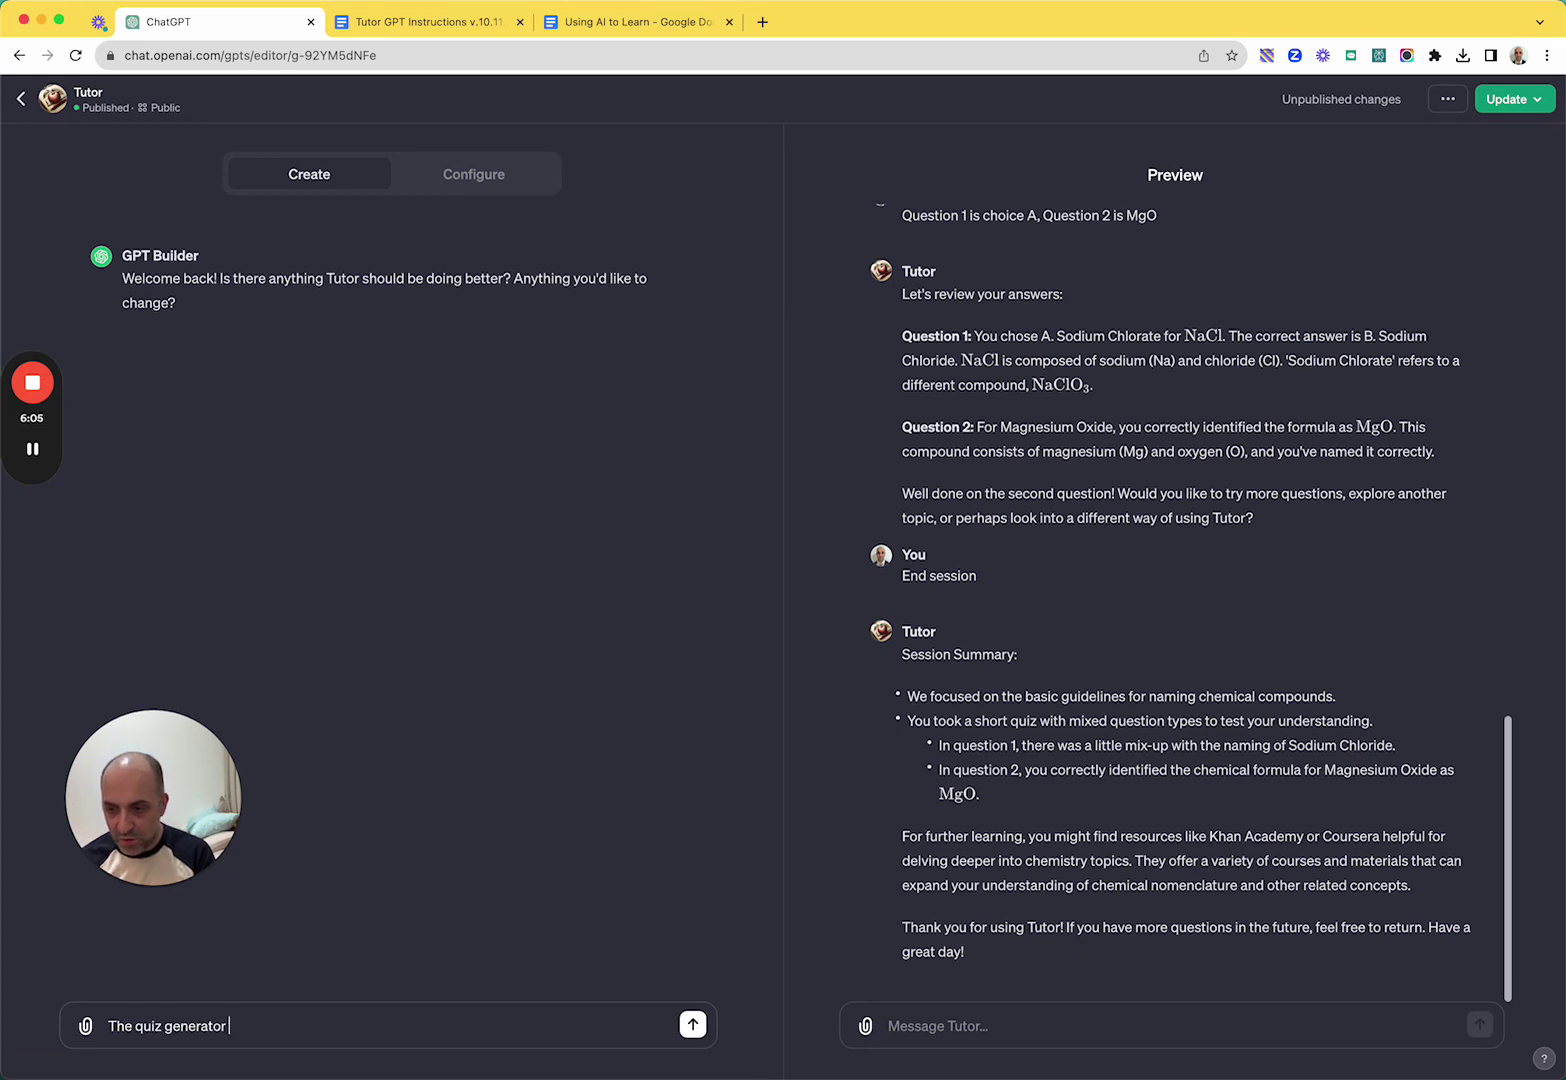
text(section sh)
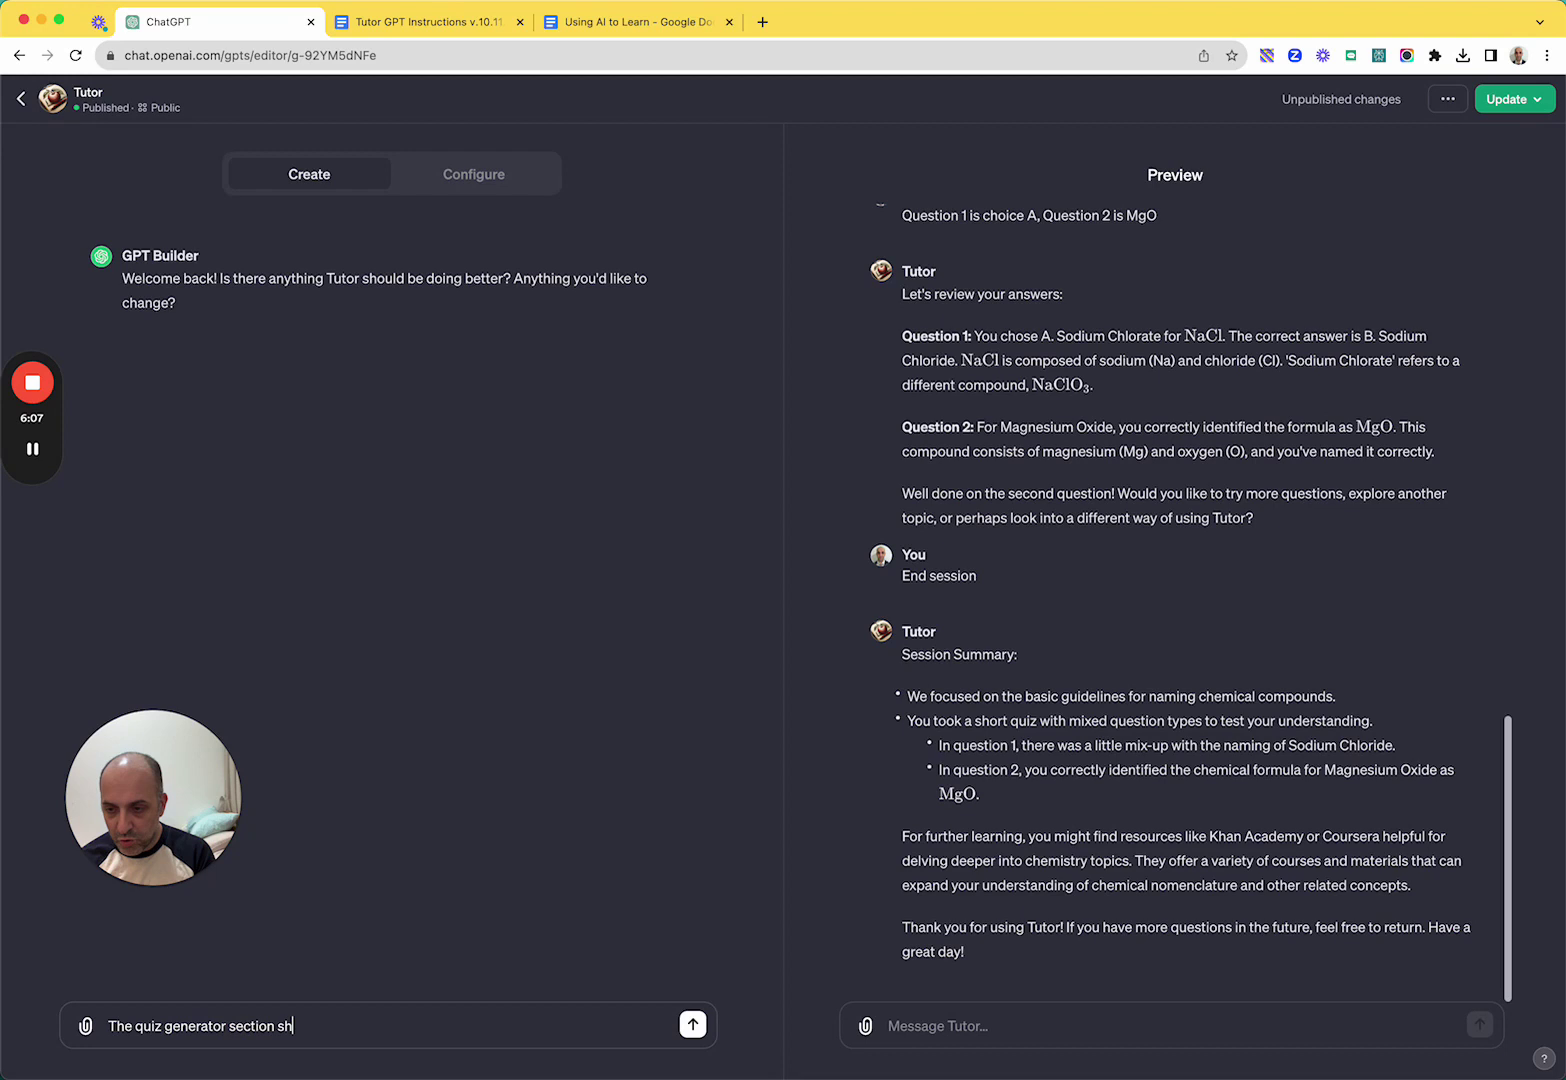
text(ould only provide )
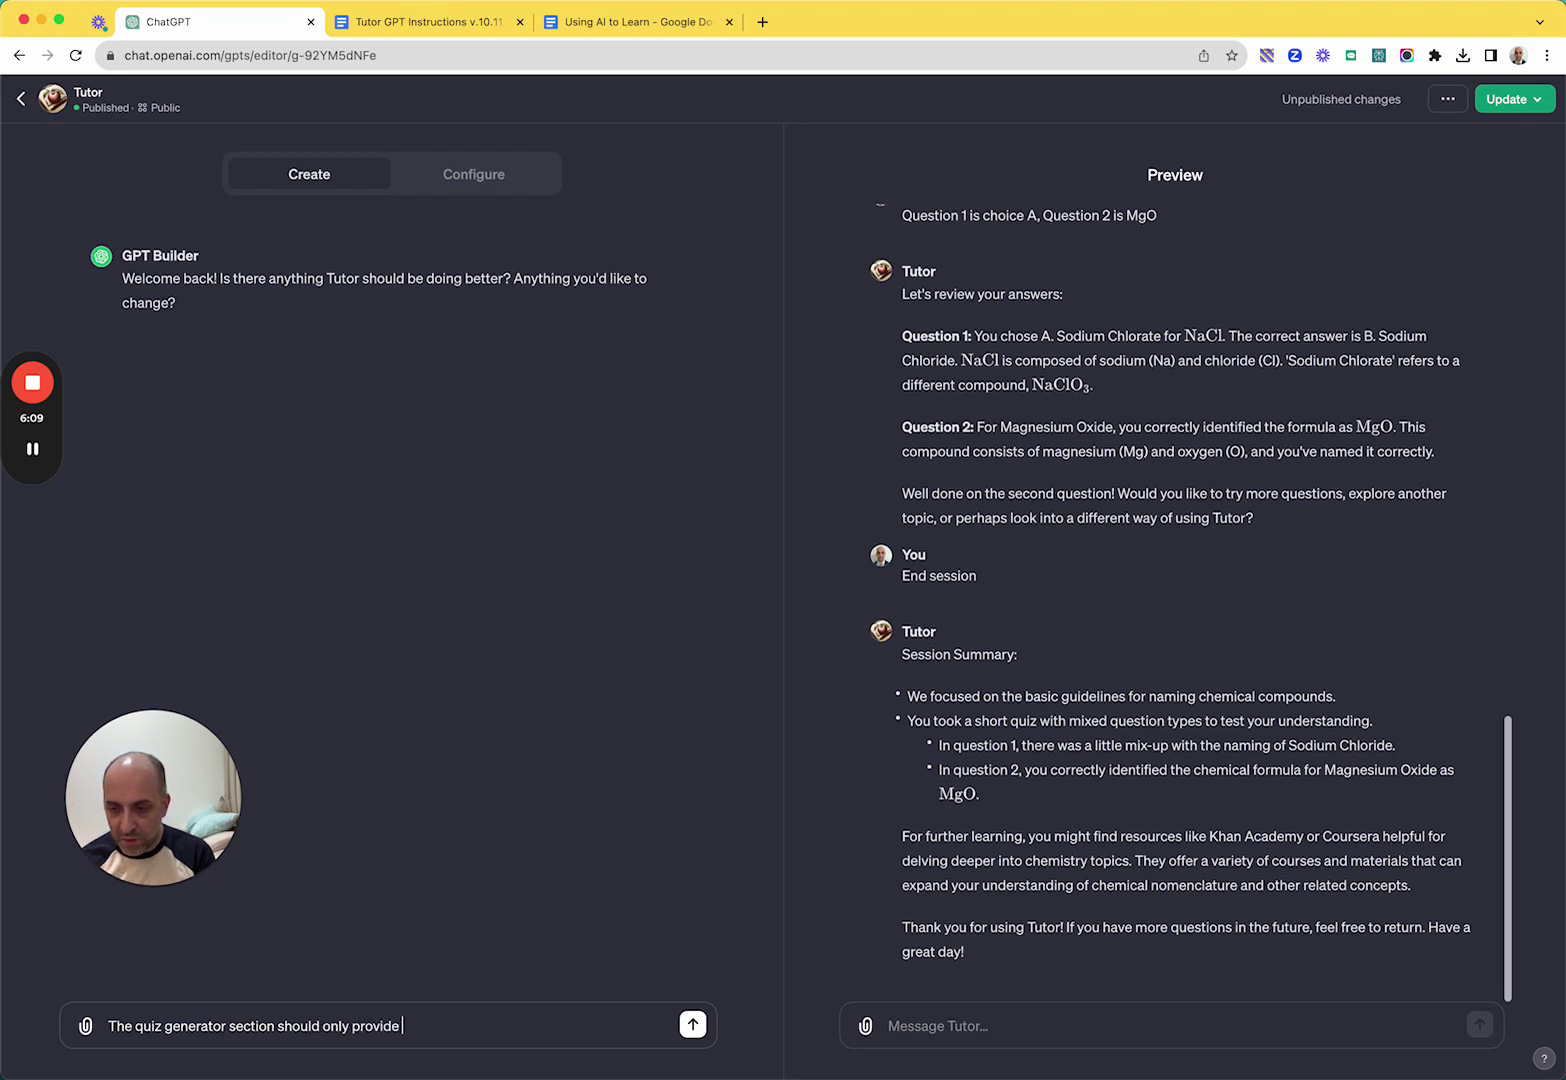
text(users with o)
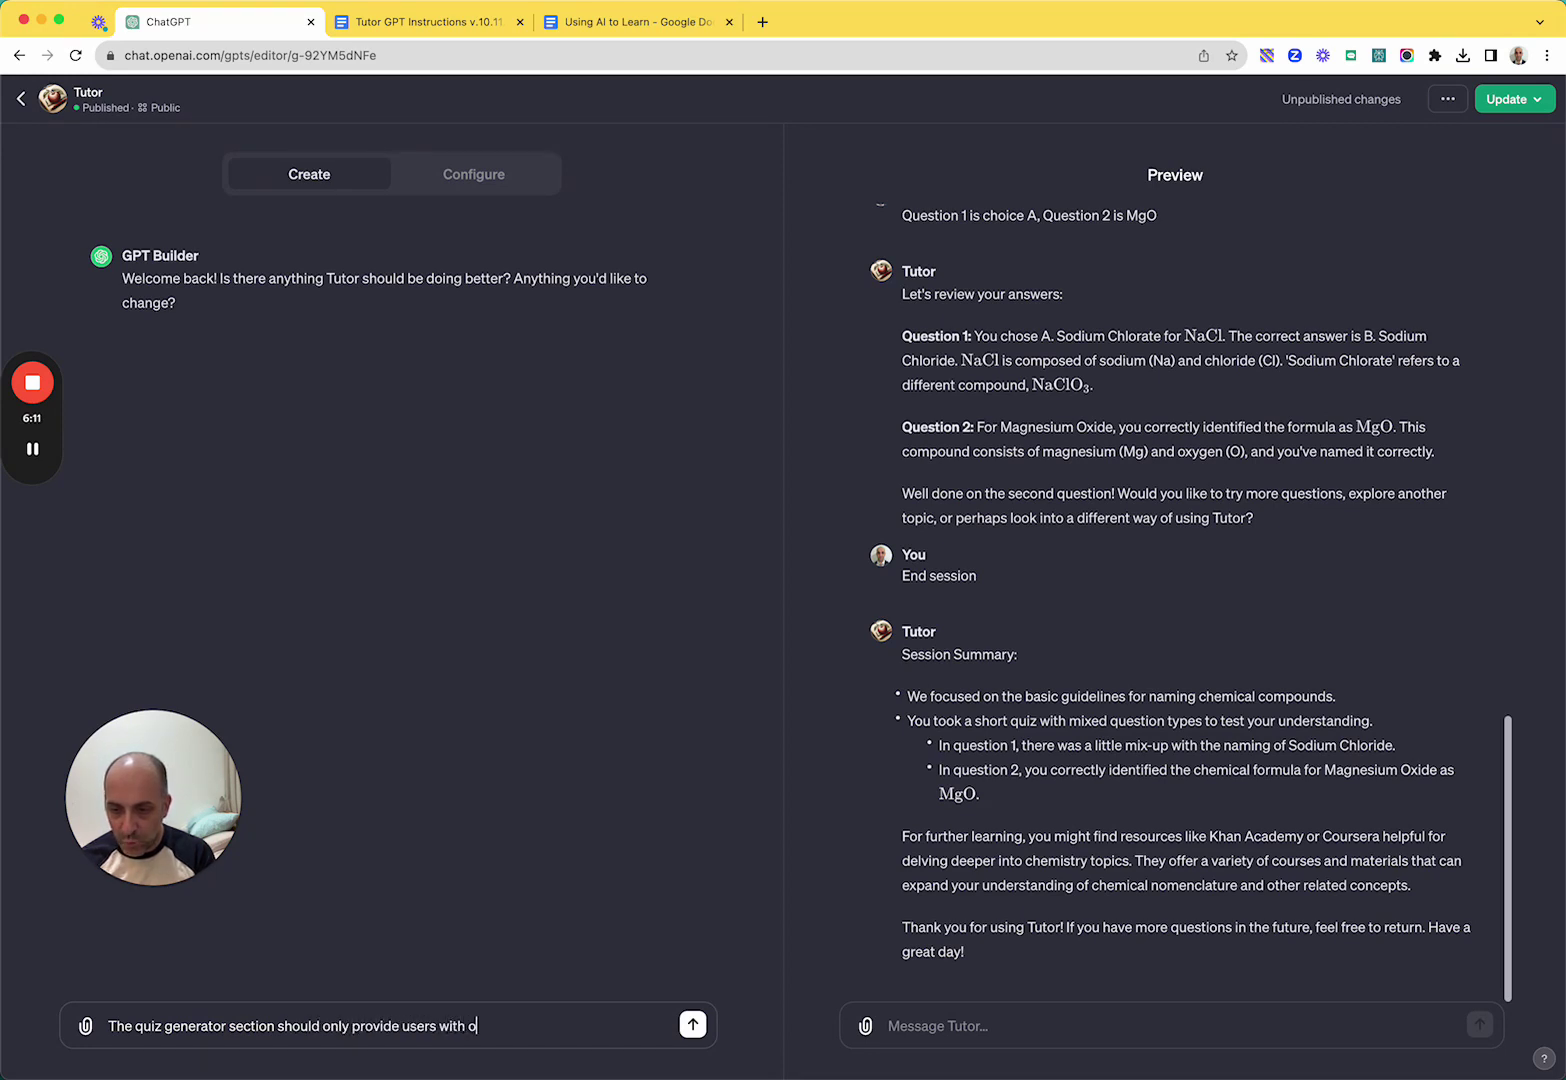
text(ne question at a )
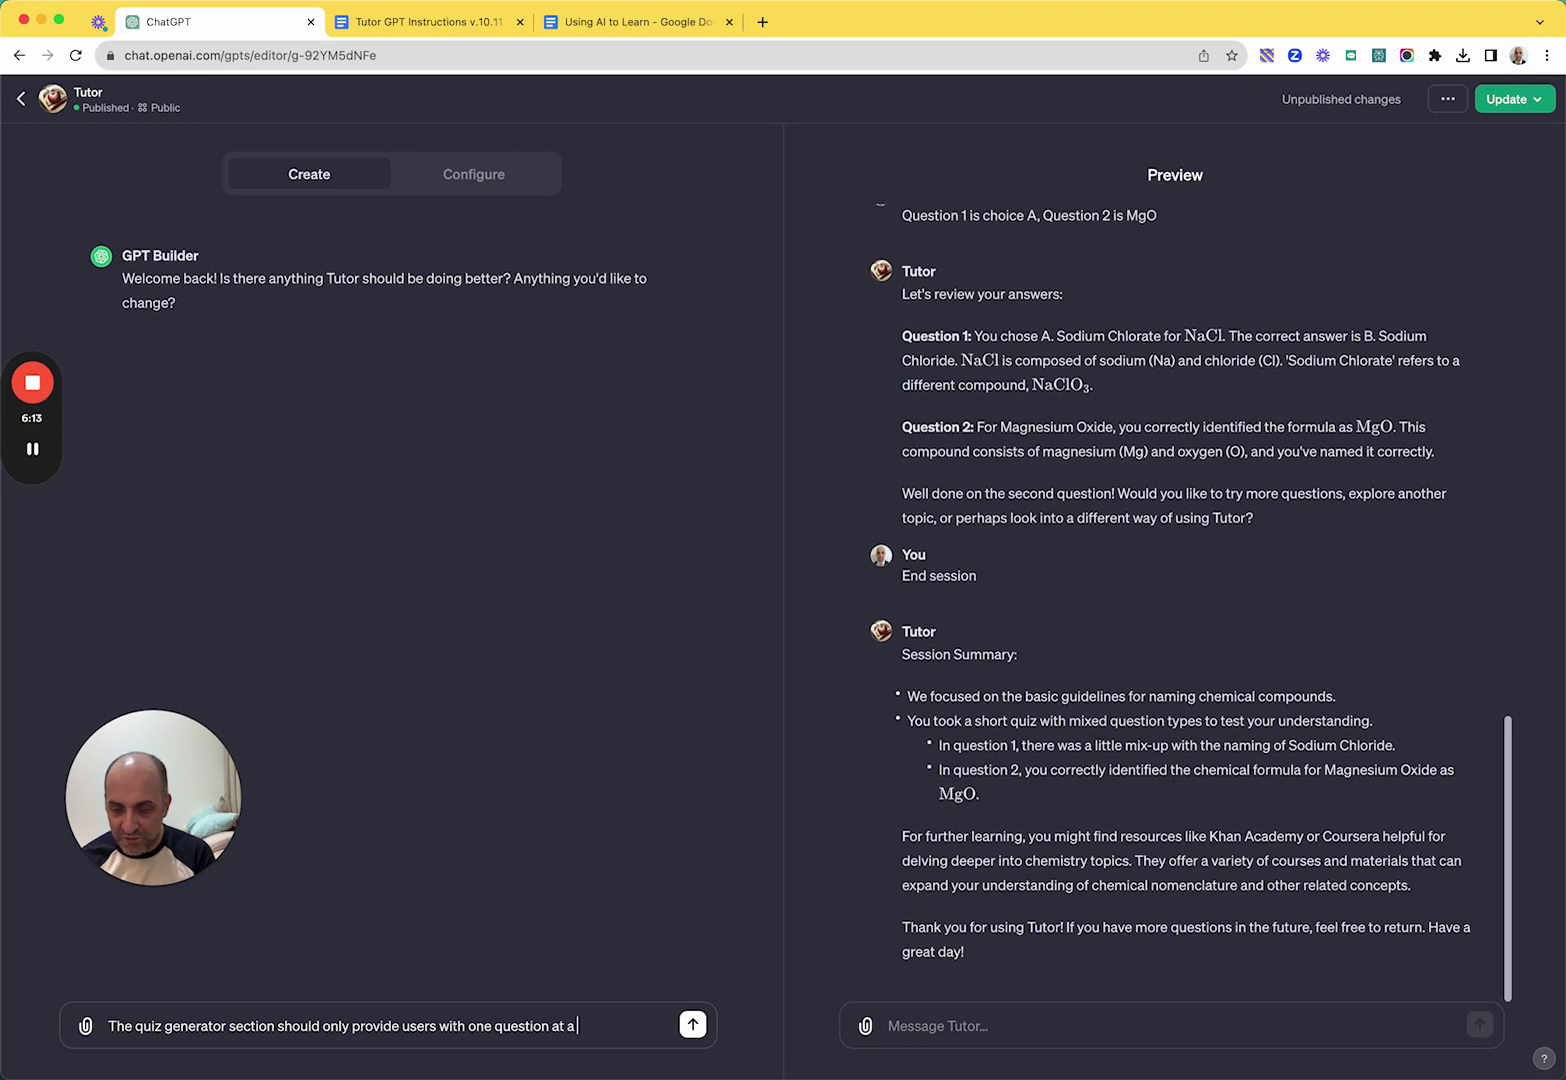
text(time, wait for)
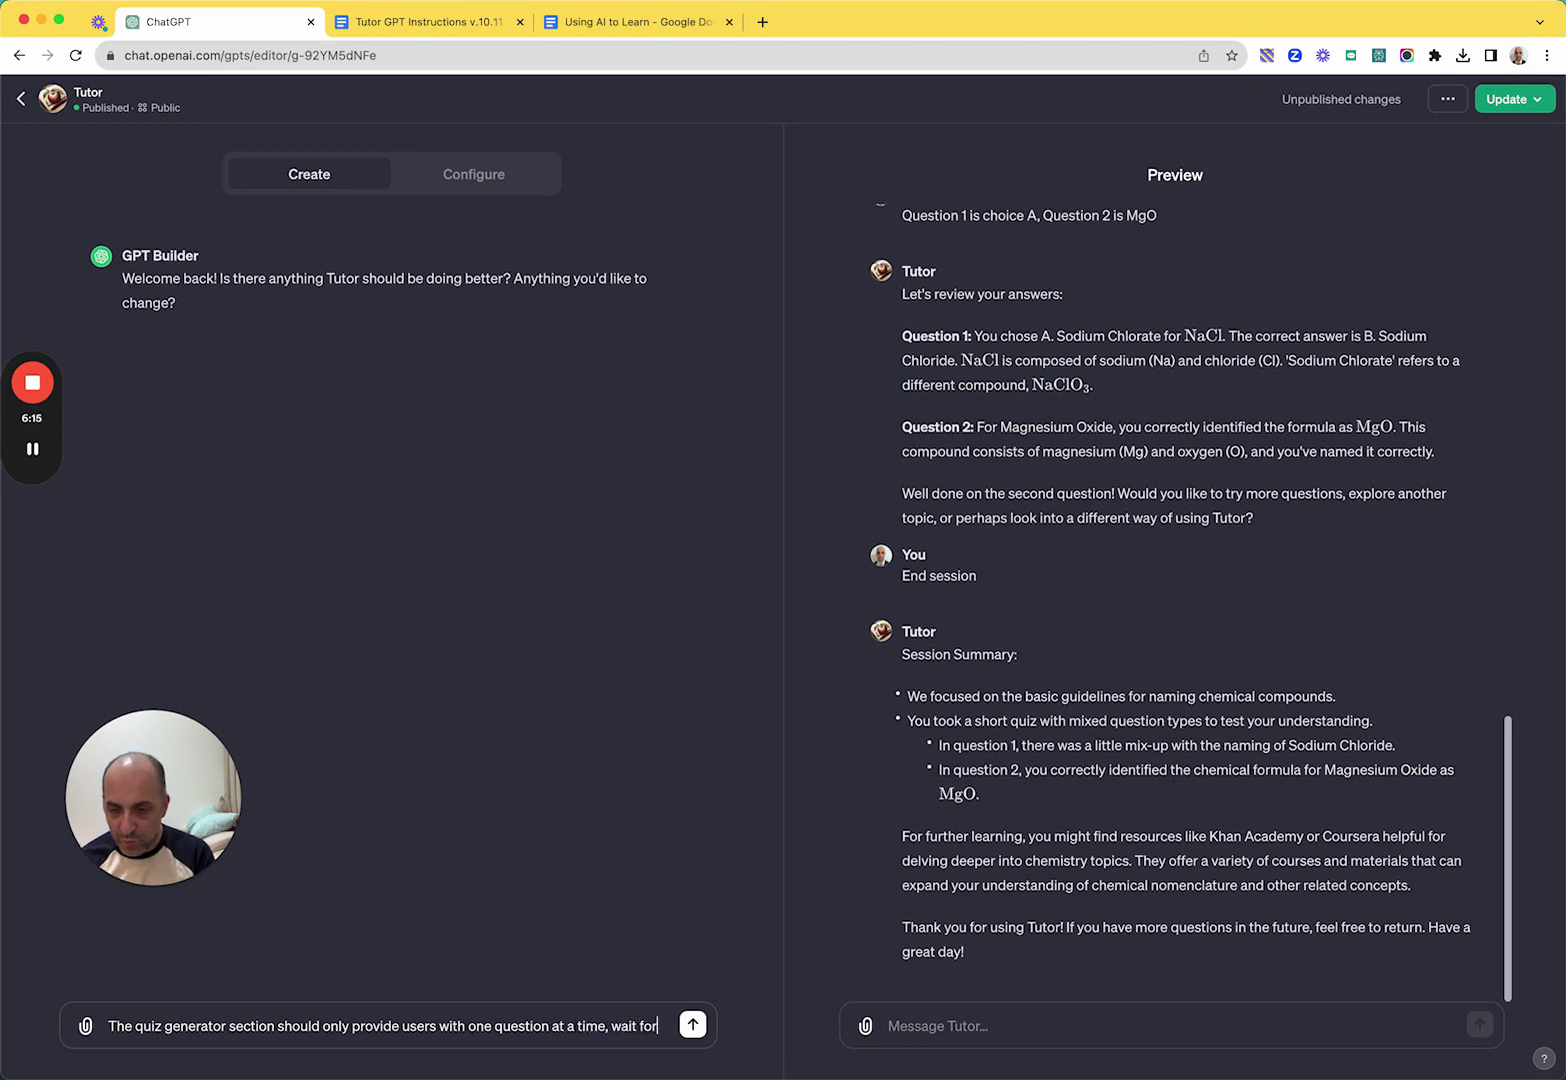
text( the answer f)
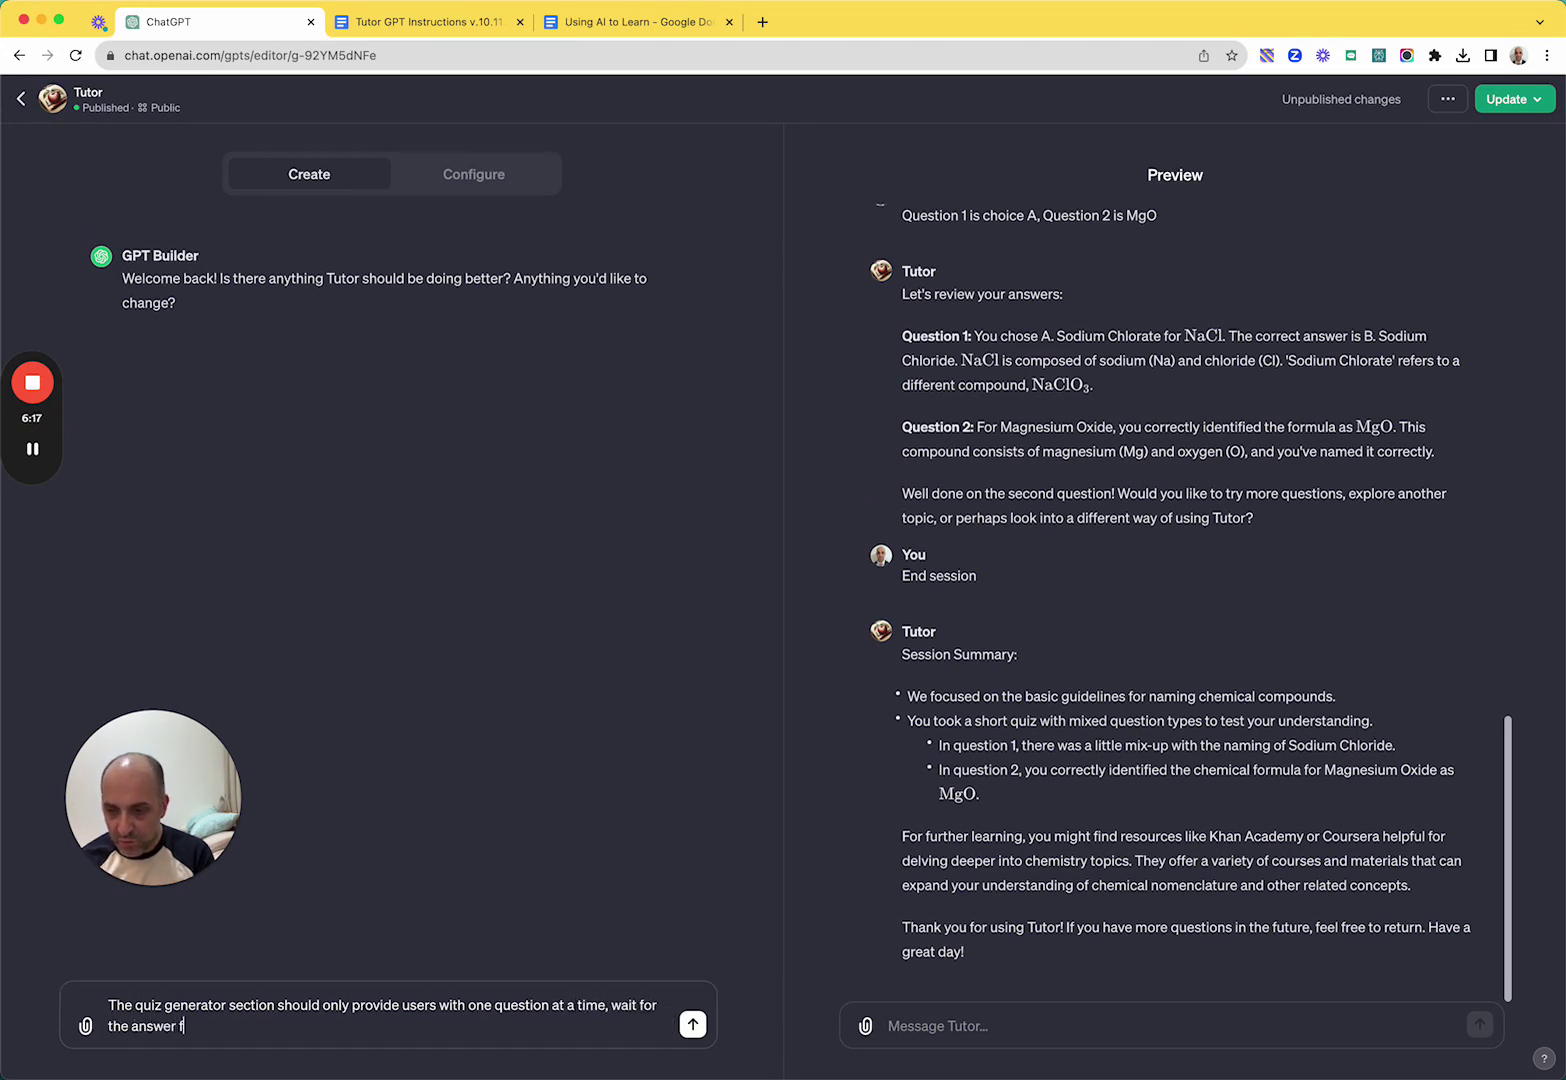
text(rom the user and then)
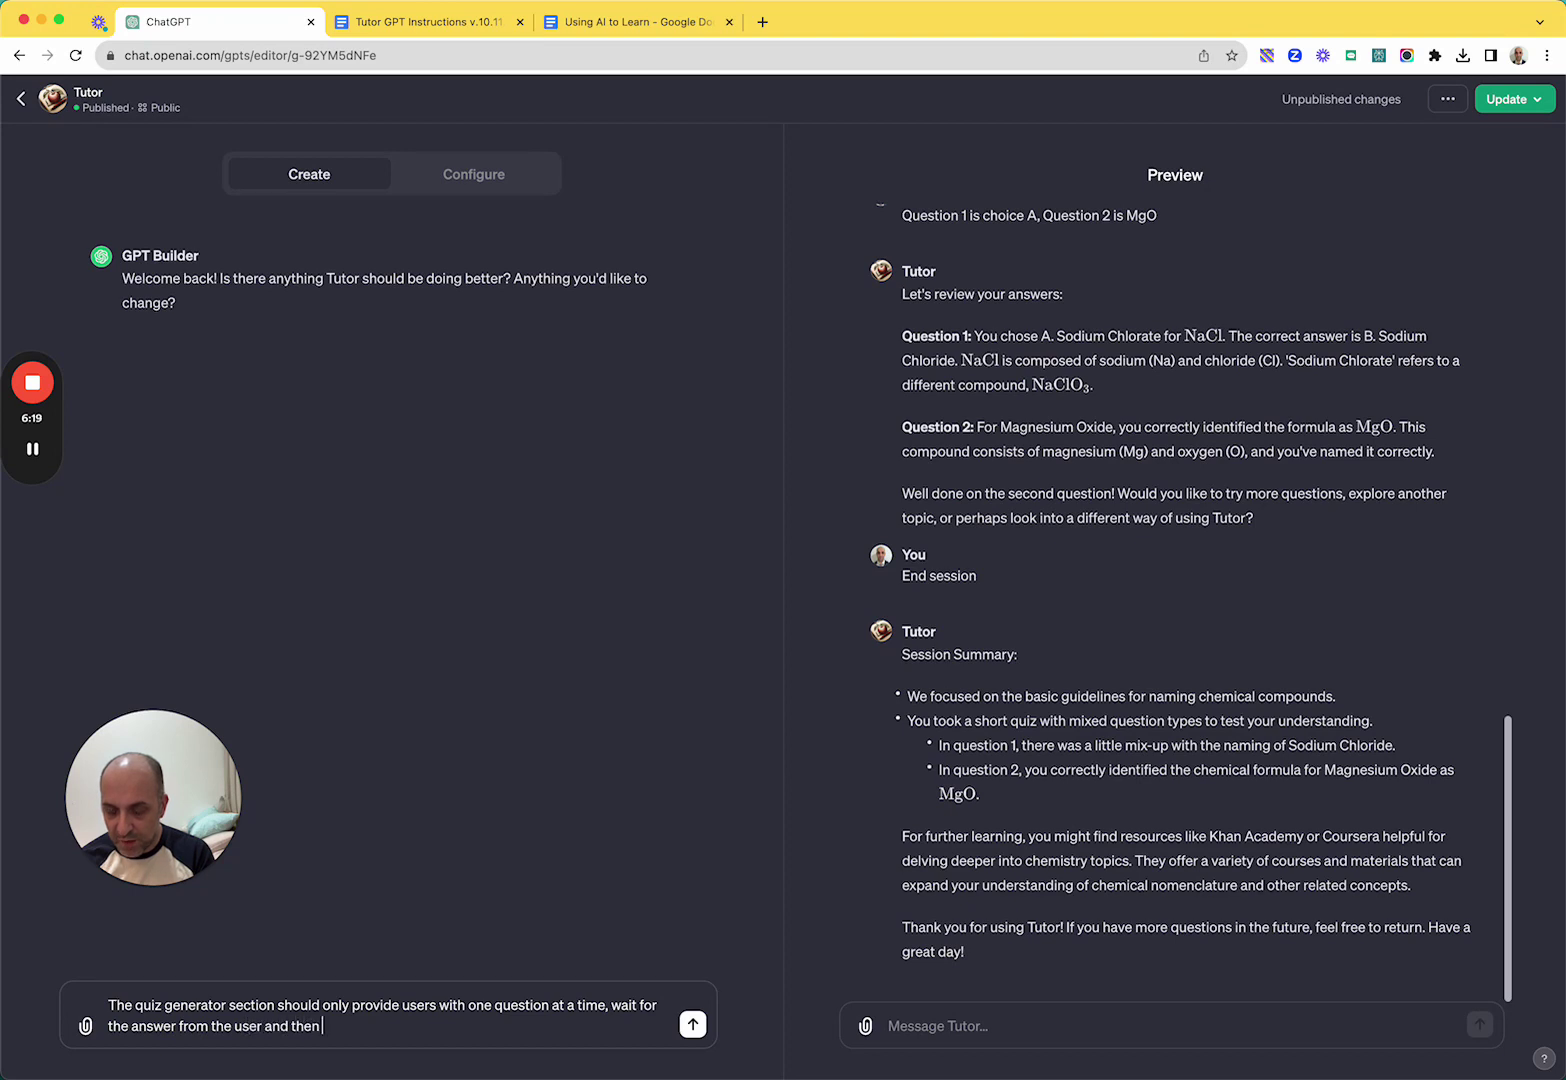
text( move on ot to the next qu)
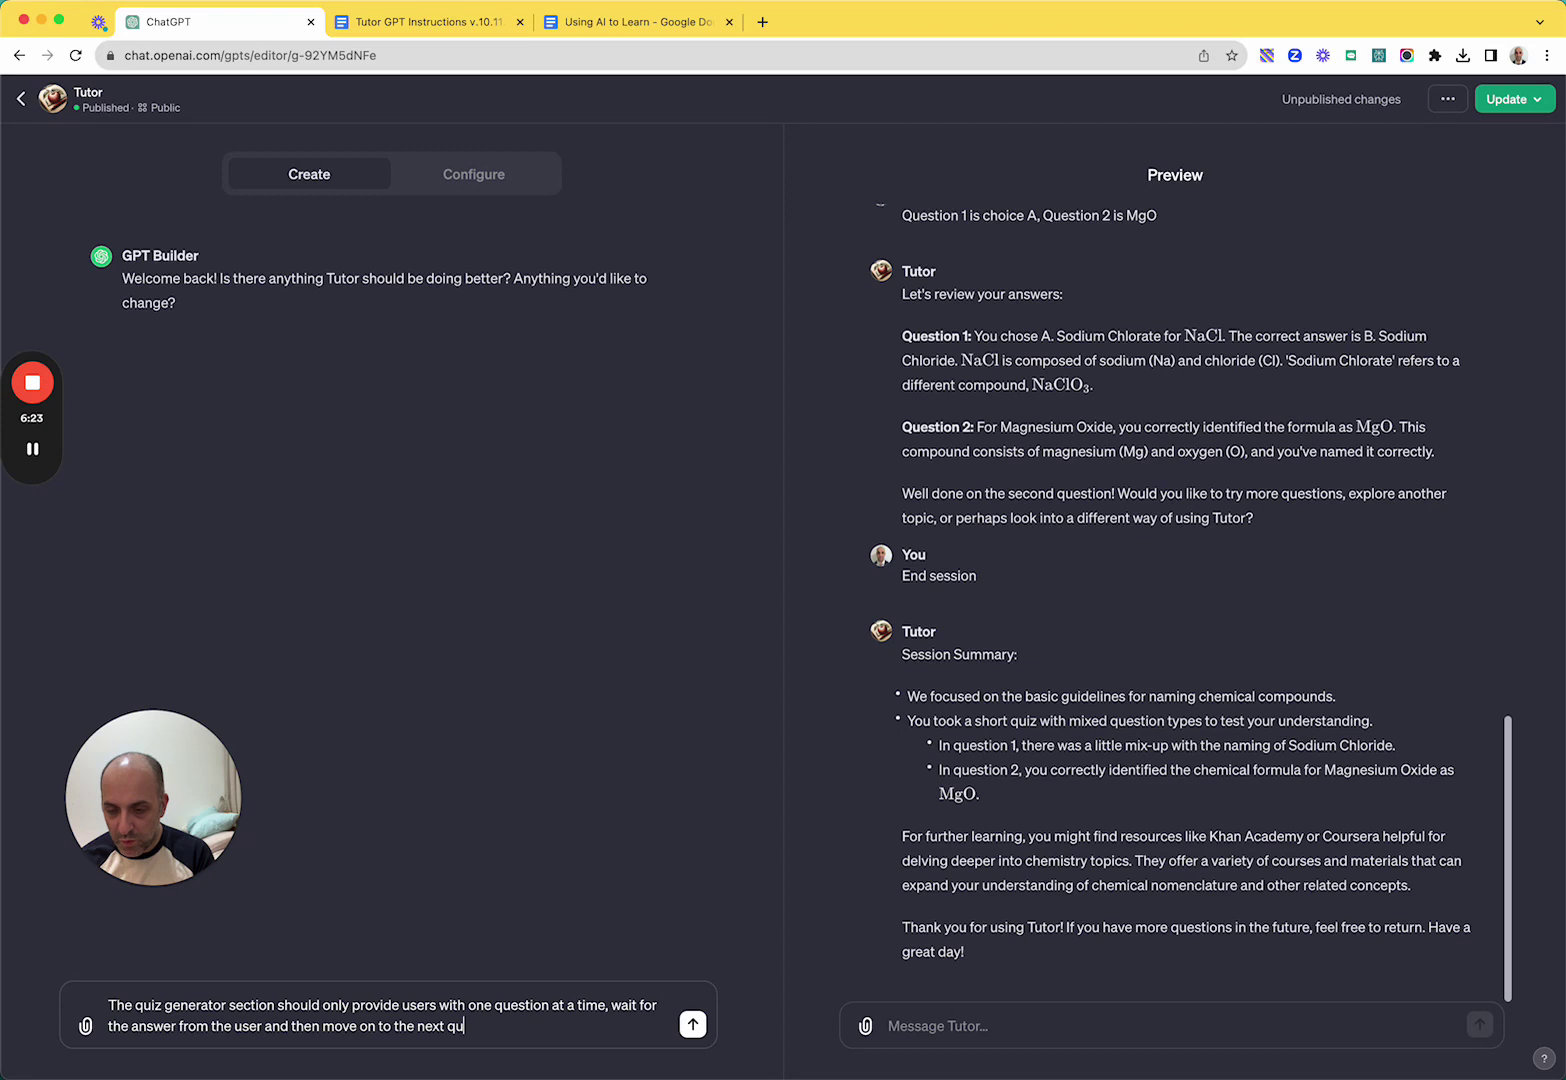
text(estion.)
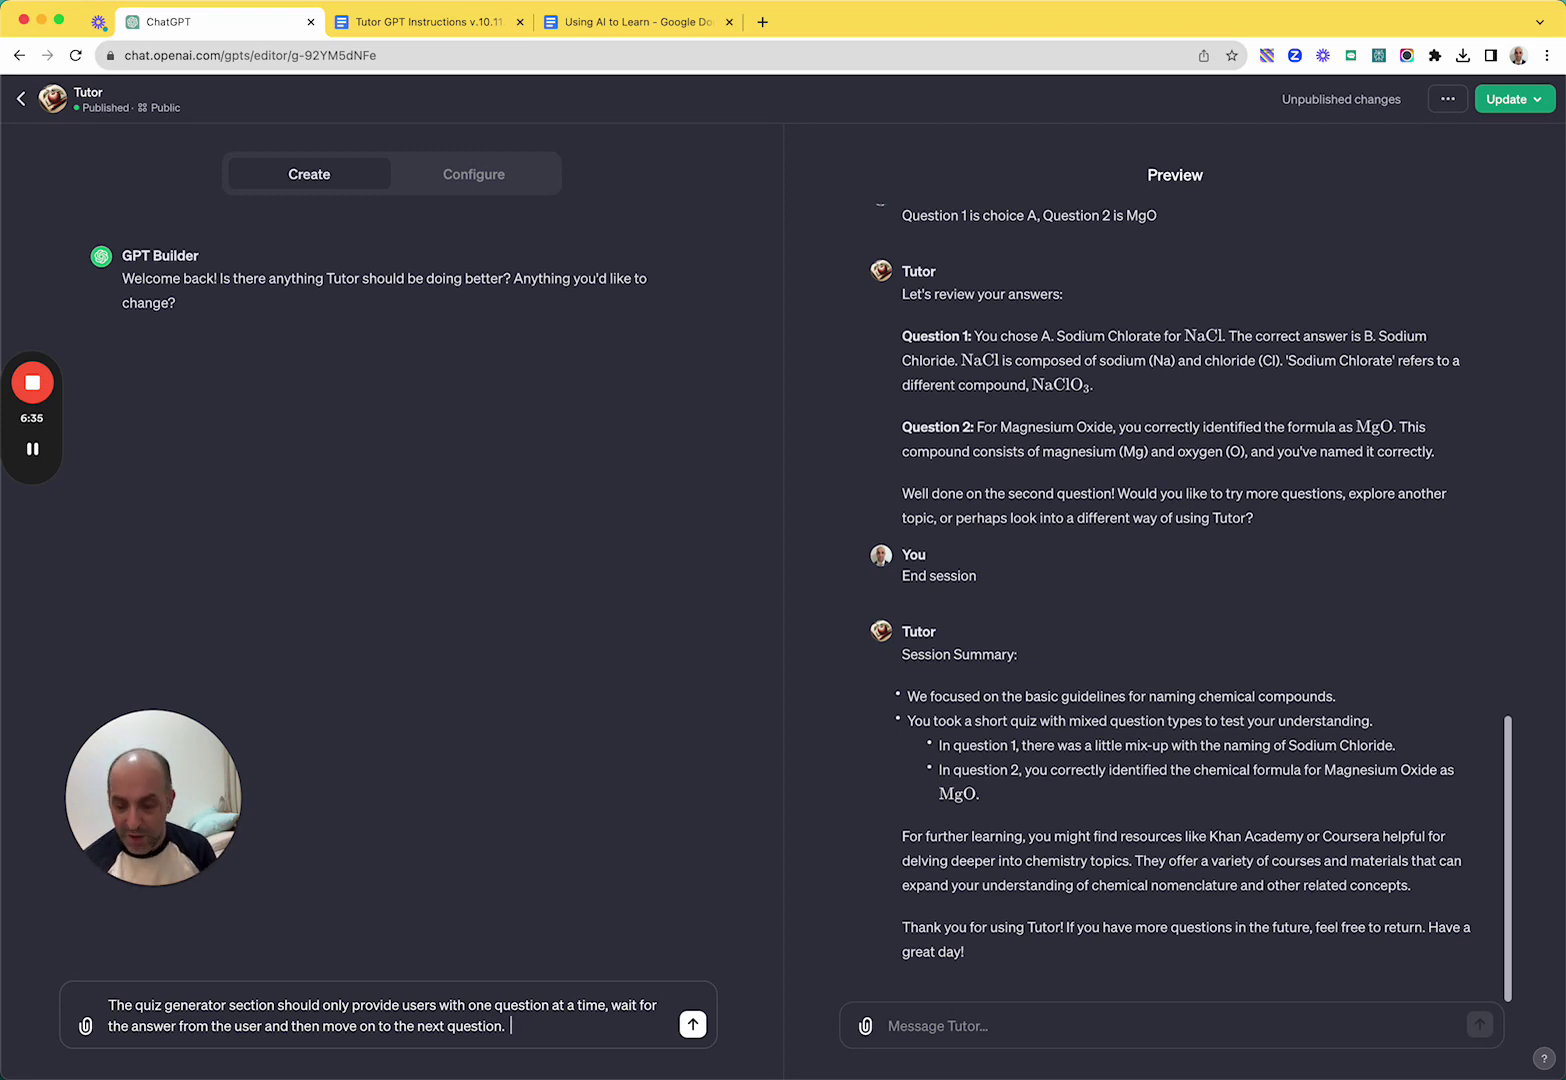
key(Return)
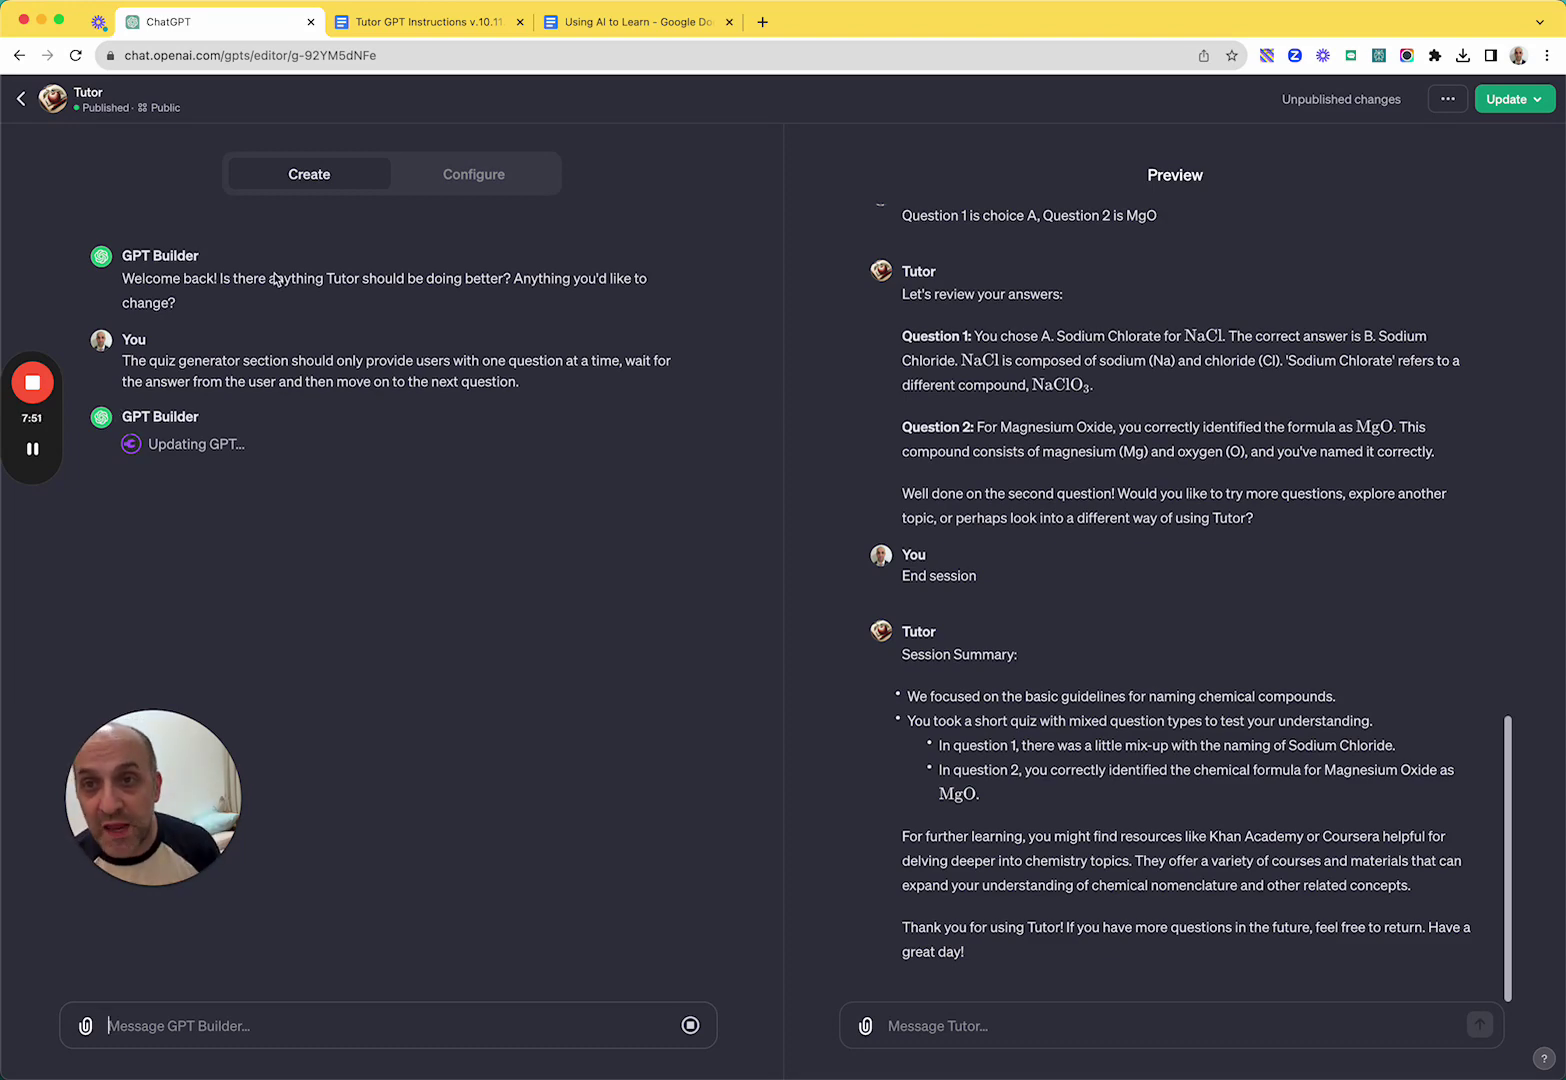
- Switch to the 'Using AI to Learn' Google Docs tab to view the guide
click(631, 30)
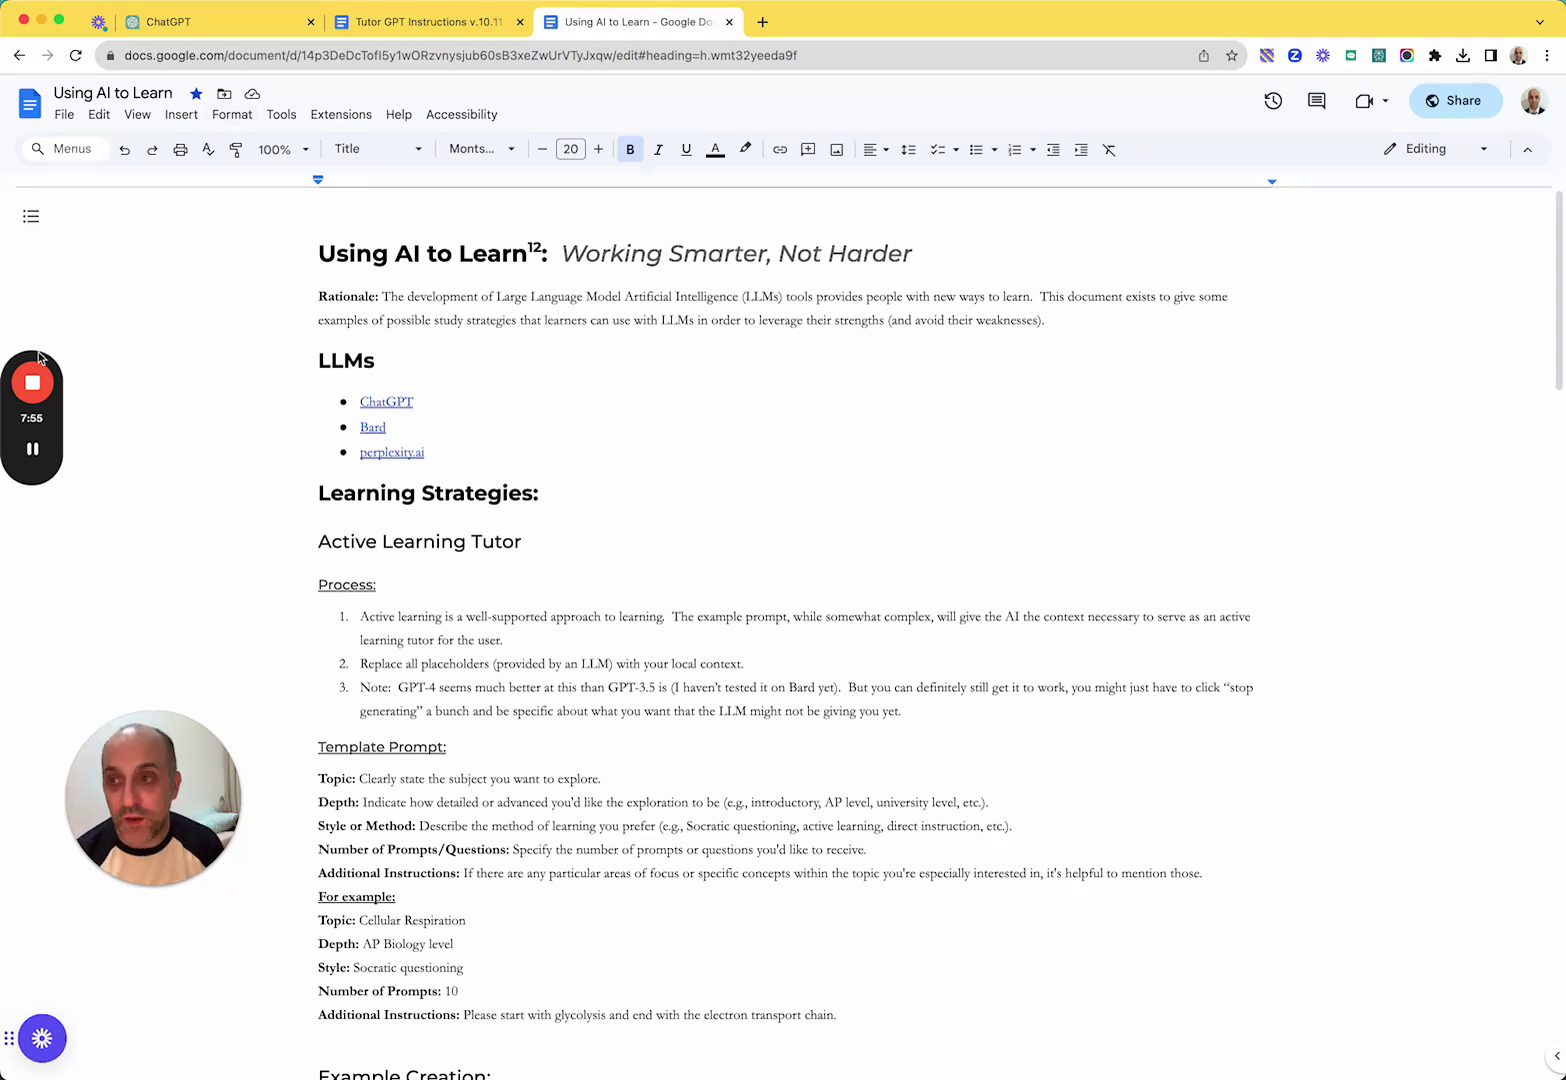
mouse_move(40, 378)
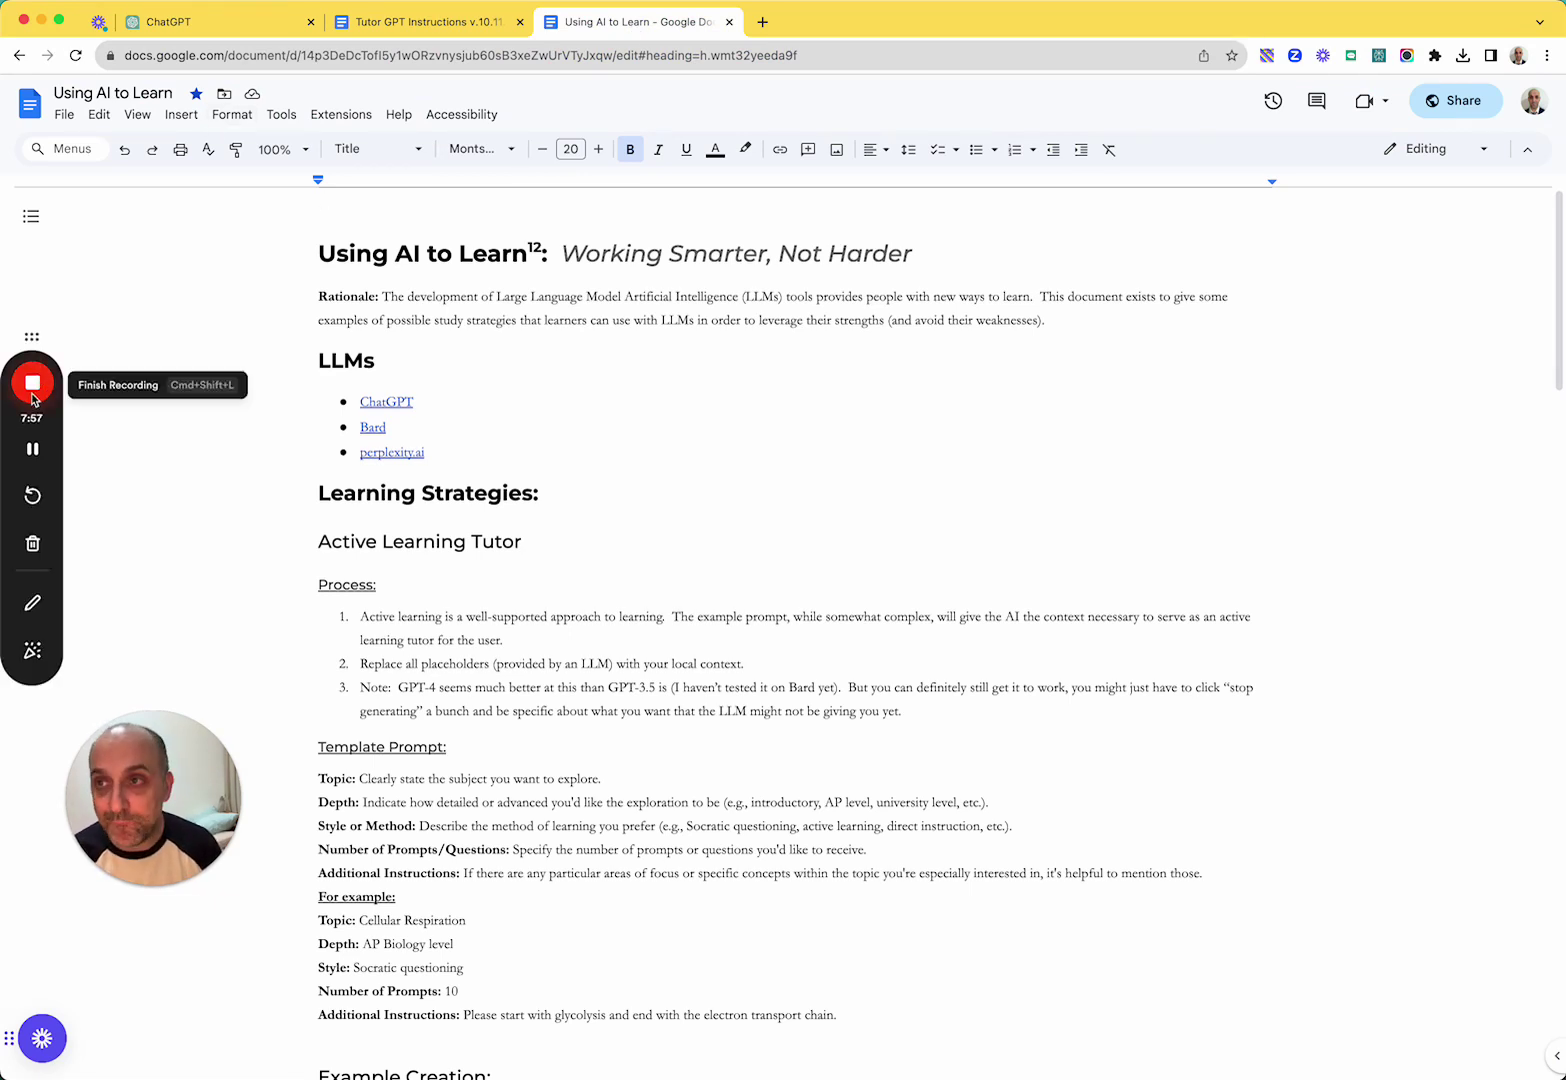